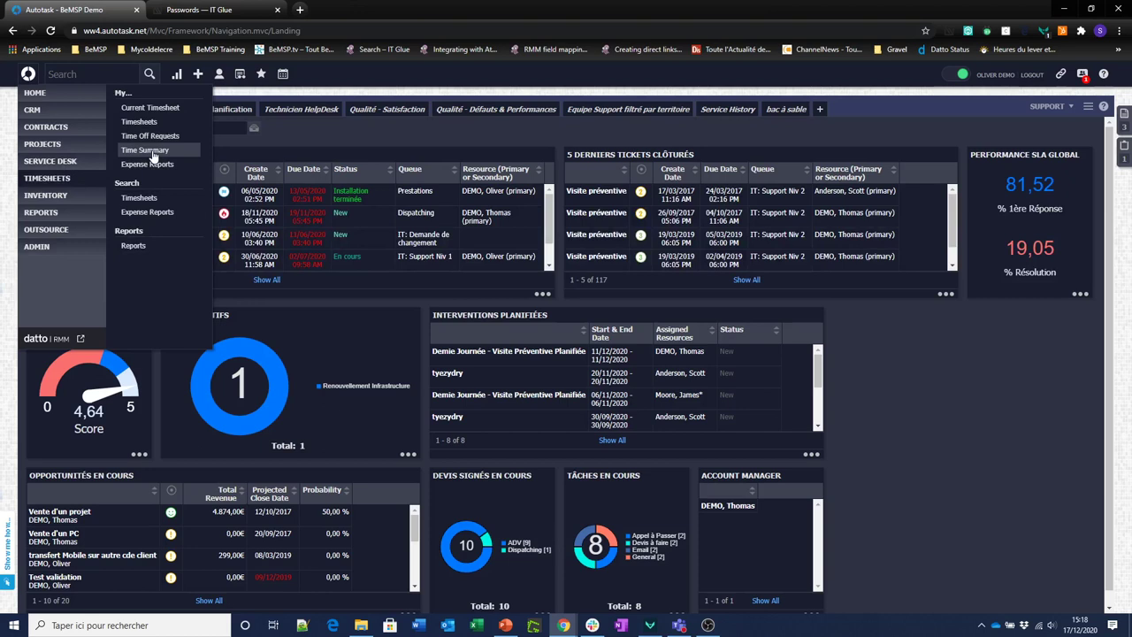
Step: Open the CRM reports and expand the Companies, Assets, Opportunities and LiveReports categories to examine the available reports
{"action": "mouse_move", "coordinate": [74, 205]}
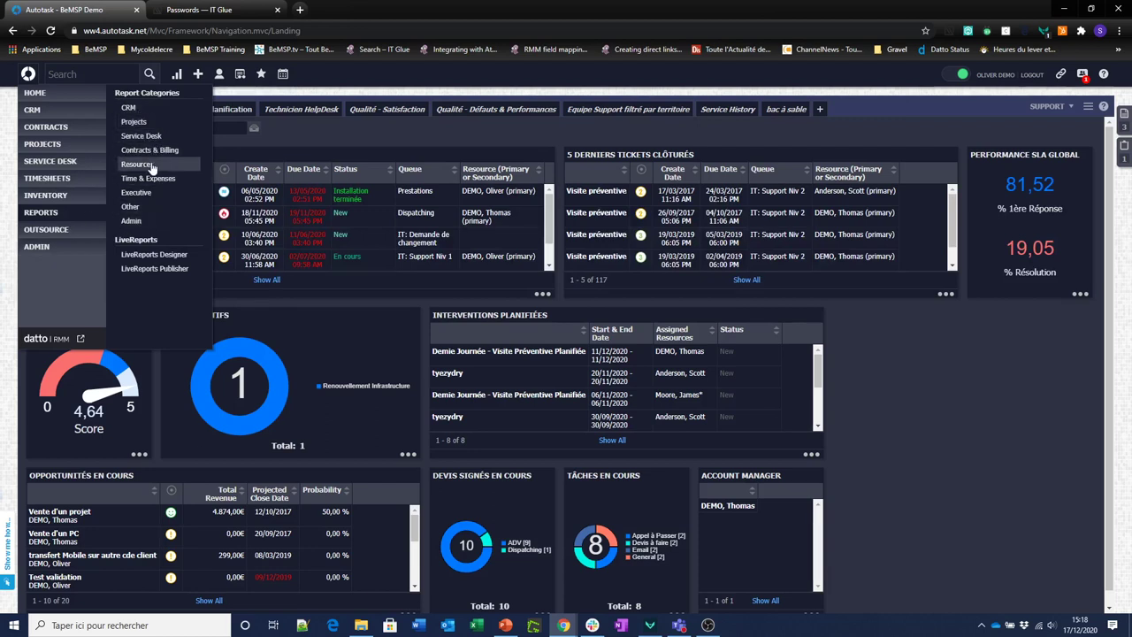
{"action": "left_click", "coordinate": [139, 108]}
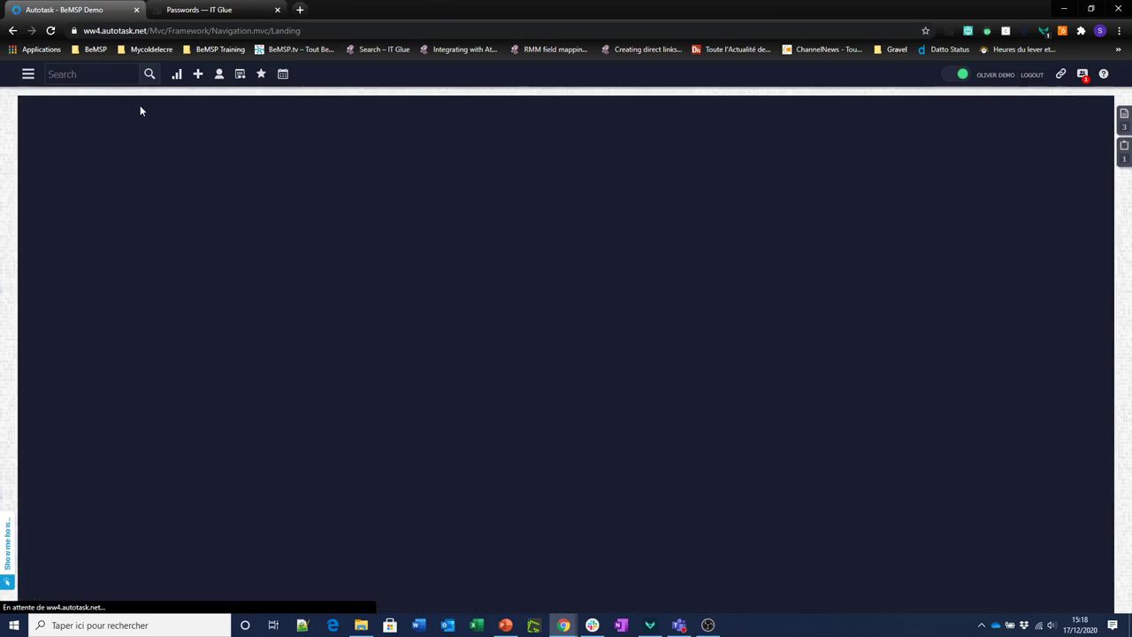
{"action": "left_click", "coordinate": [31, 180]}
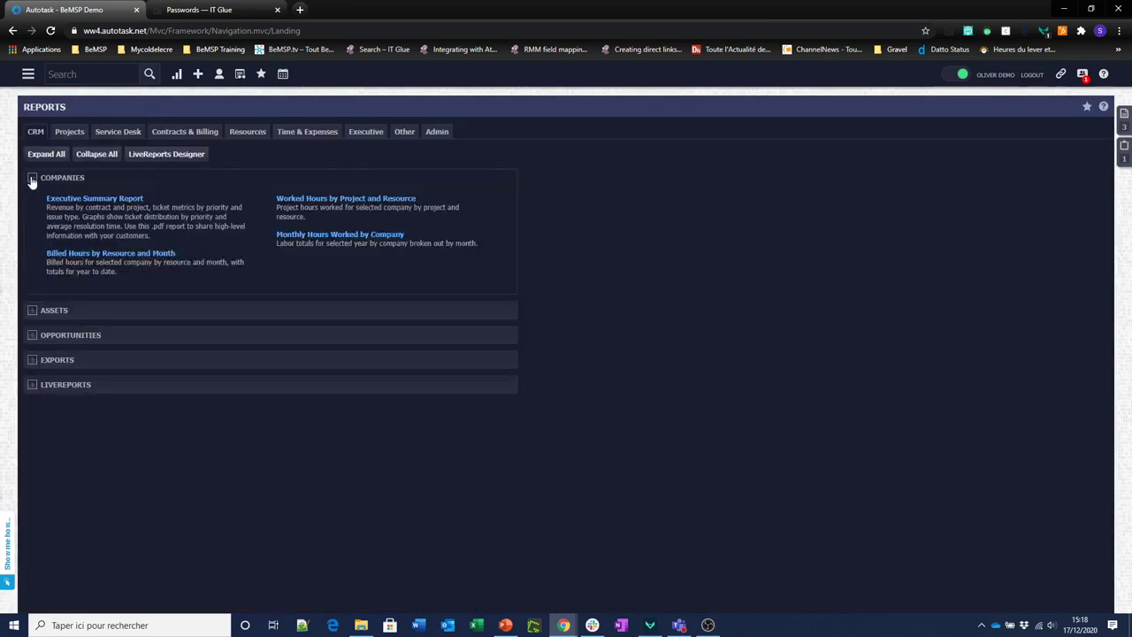
{"action": "left_click", "coordinate": [32, 311]}
{"action": "left_click", "coordinate": [32, 398]}
{"action": "scroll", "coordinate": [35, 403], "scroll_direction": "down", "scroll_amount": 1}
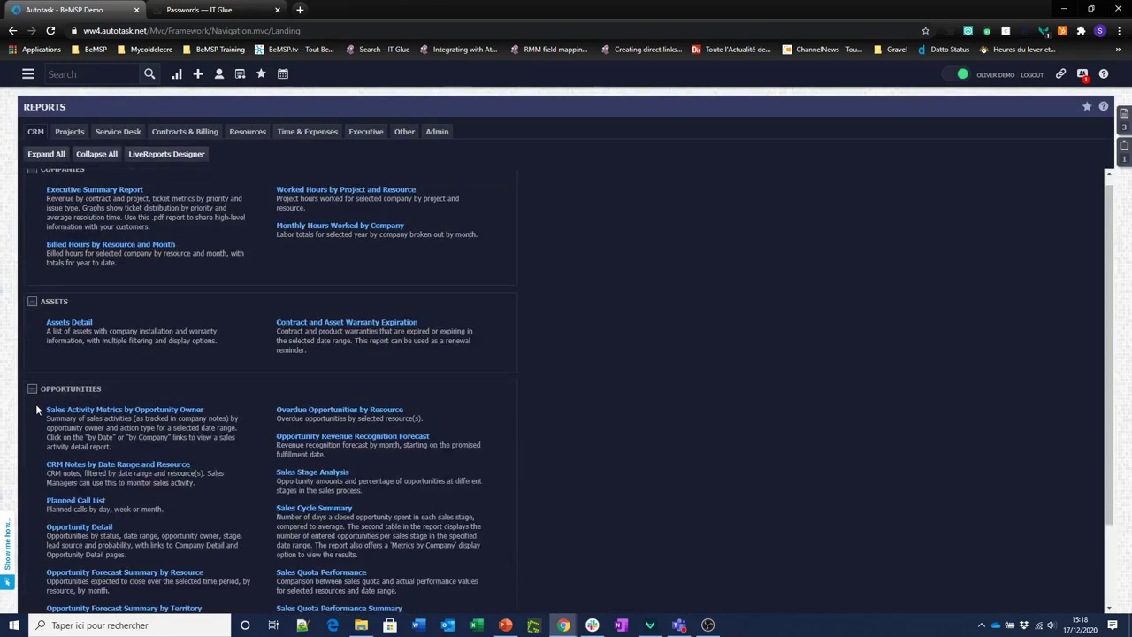
{"action": "scroll", "coordinate": [33, 577], "scroll_direction": "down", "scroll_amount": 1}
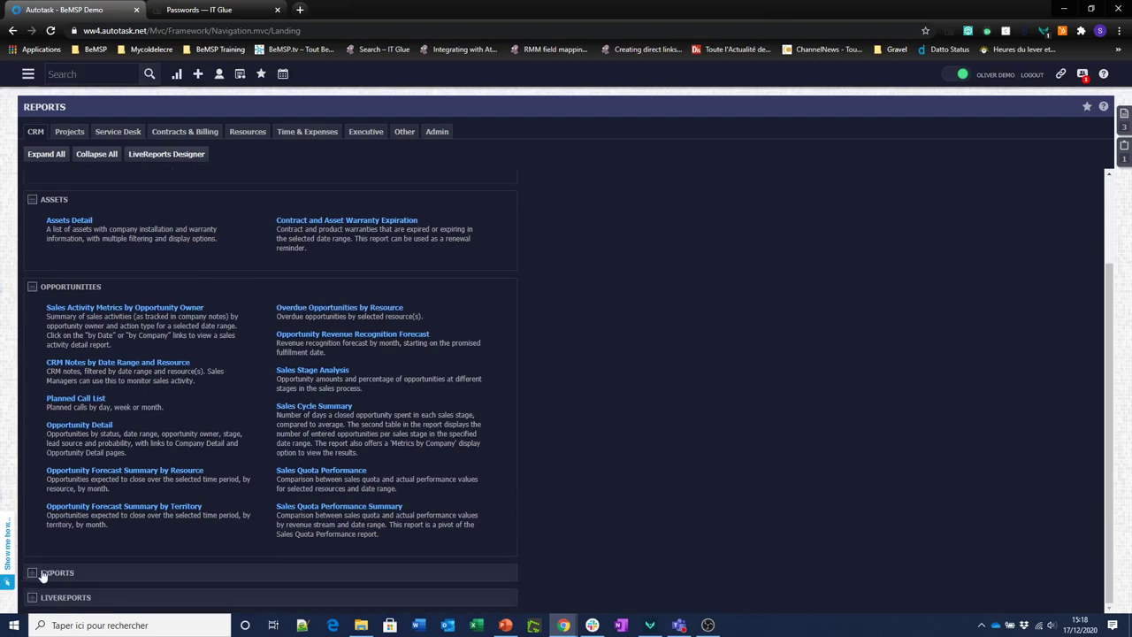
{"action": "left_click", "coordinate": [32, 597]}
{"action": "scroll", "coordinate": [32, 598], "scroll_direction": "down", "scroll_amount": 5}
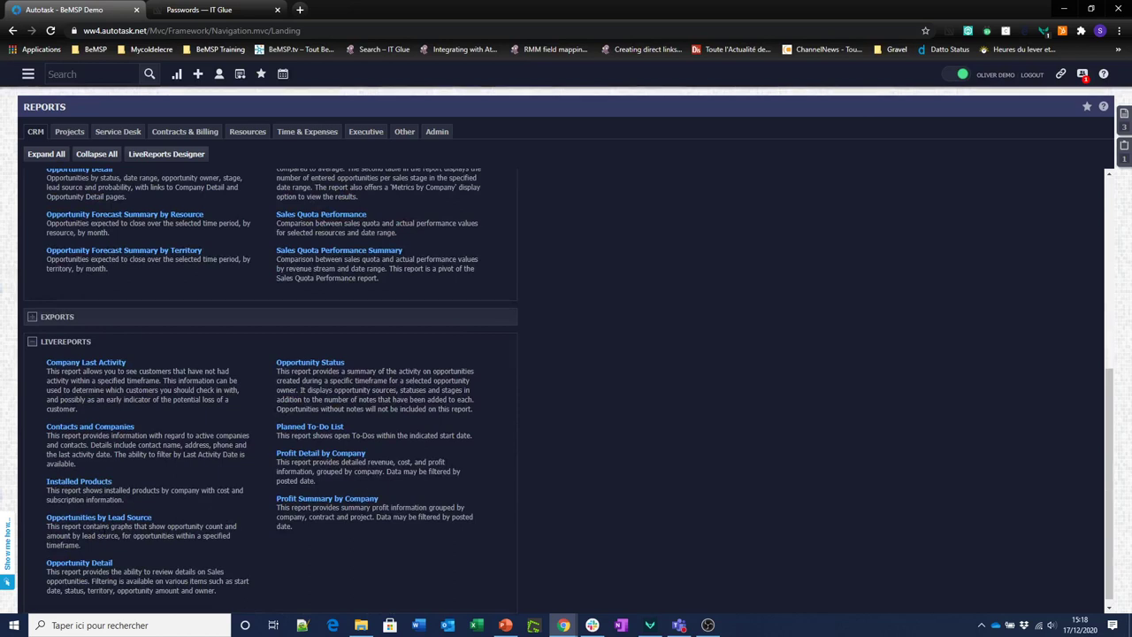
Step: Open the Admin area and examine its Extensions & Integrations and Features & Settings categories, including Companies & Contacts
{"action": "left_click", "coordinate": [27, 74]}
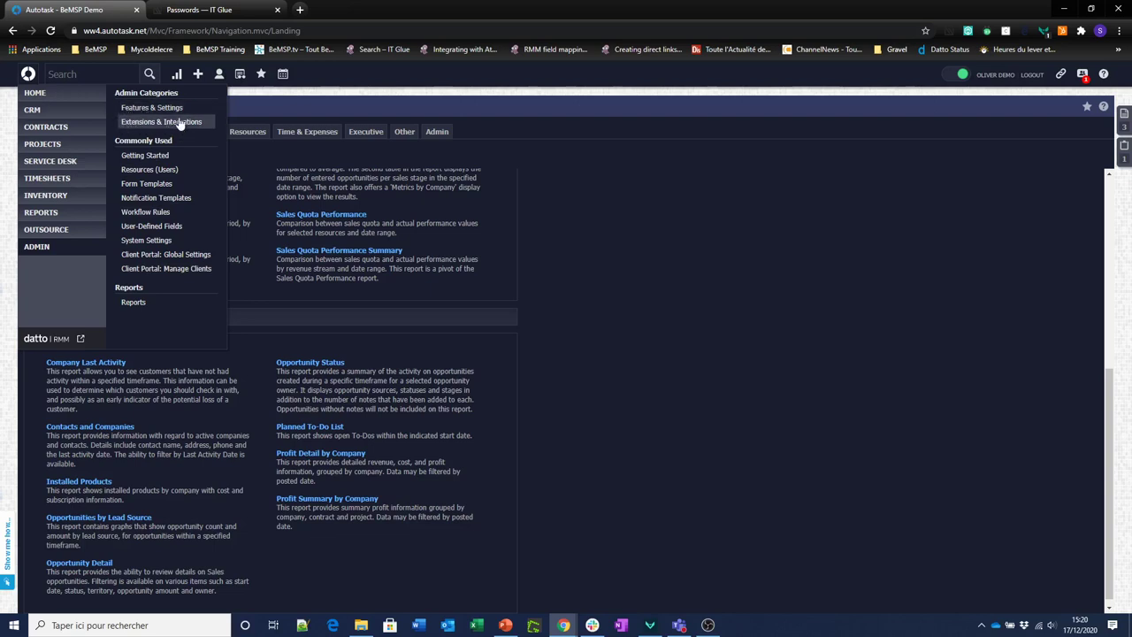
{"action": "left_click", "coordinate": [38, 247]}
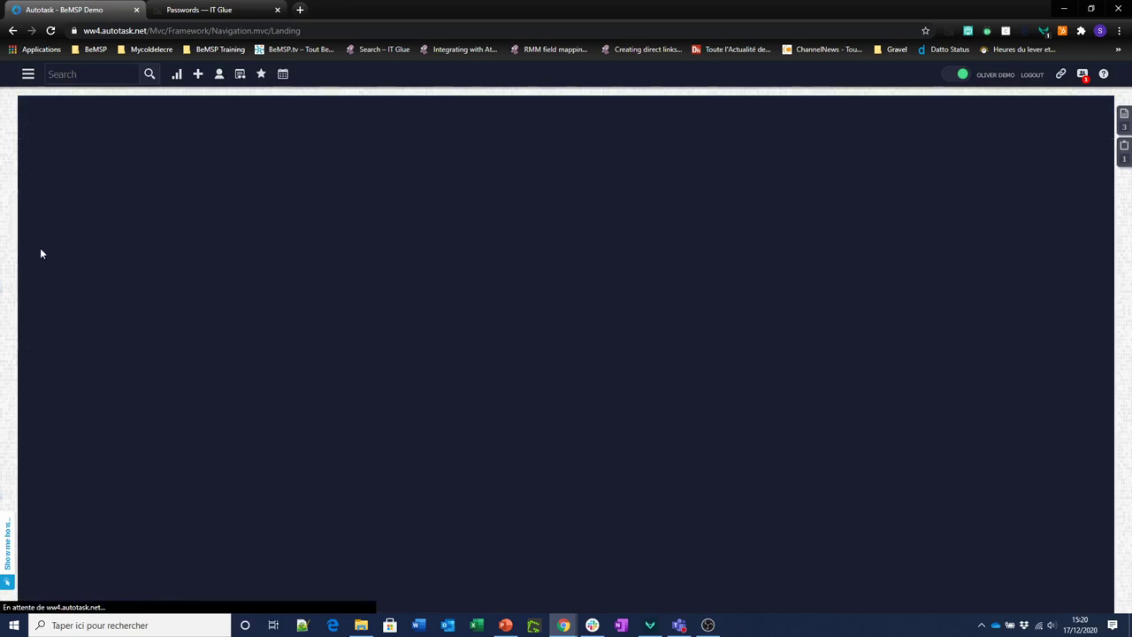
{"action": "left_click", "coordinate": [133, 134]}
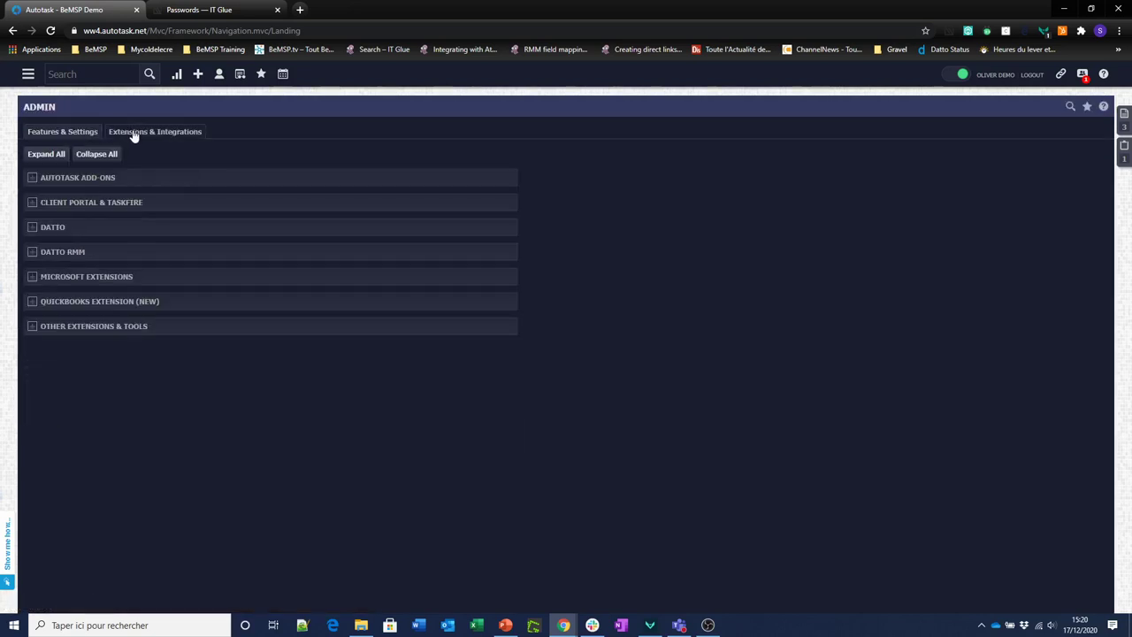
{"action": "left_click", "coordinate": [64, 132]}
{"action": "left_click", "coordinate": [30, 179]}
{"action": "left_click", "coordinate": [31, 179]}
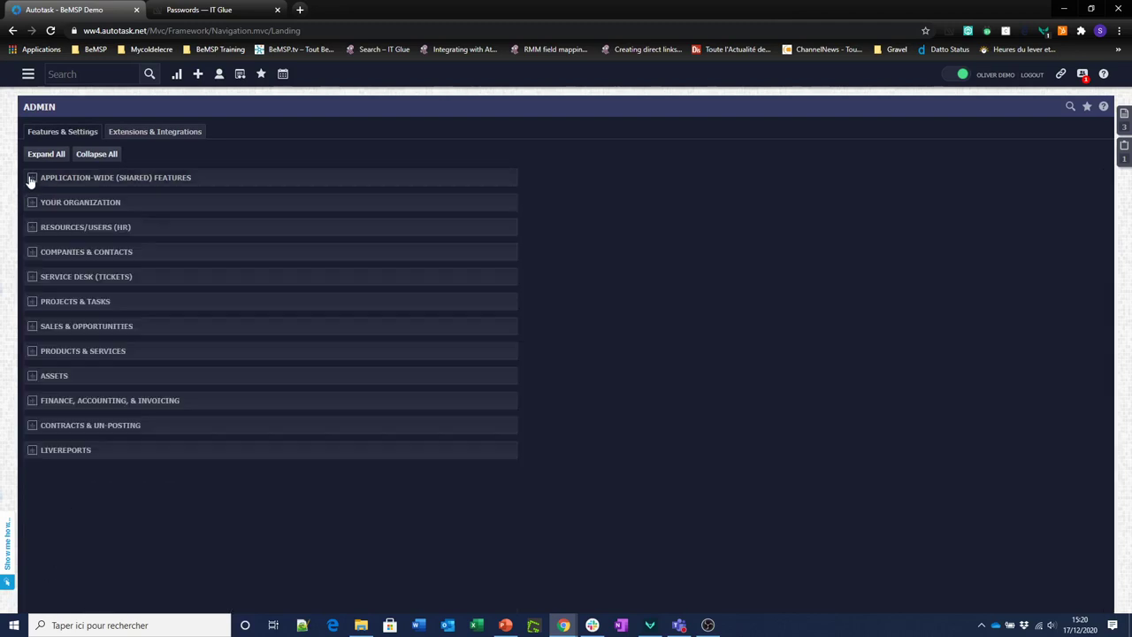
{"action": "left_click", "coordinate": [32, 252]}
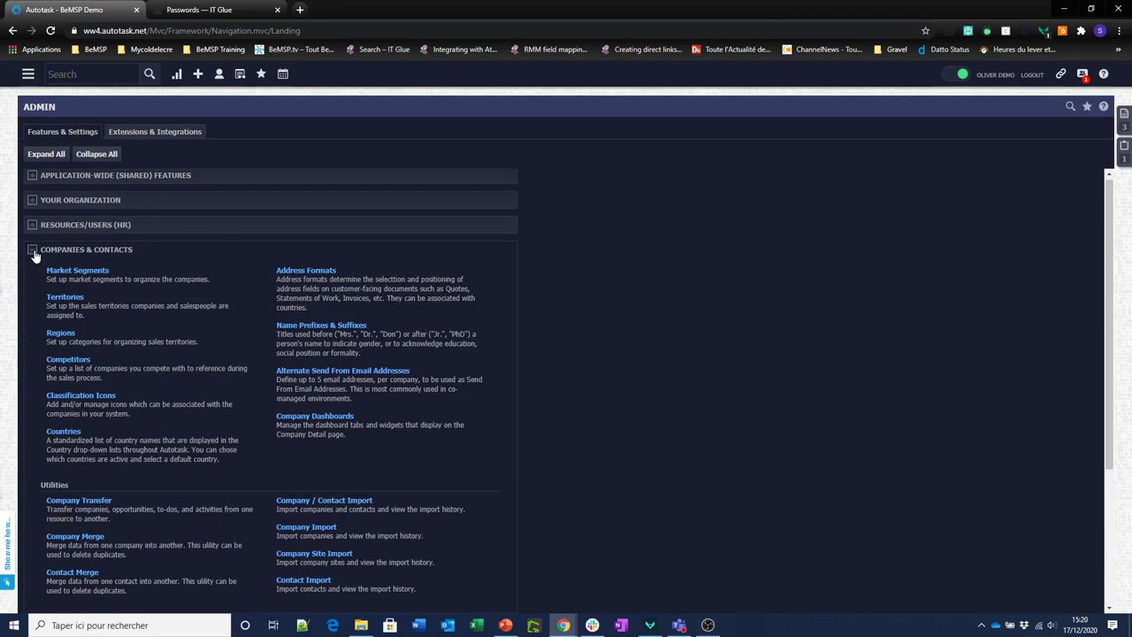
{"action": "left_click", "coordinate": [32, 252]}
Step: View the CRM company search page and the contact search page
{"action": "left_click", "coordinate": [28, 74]}
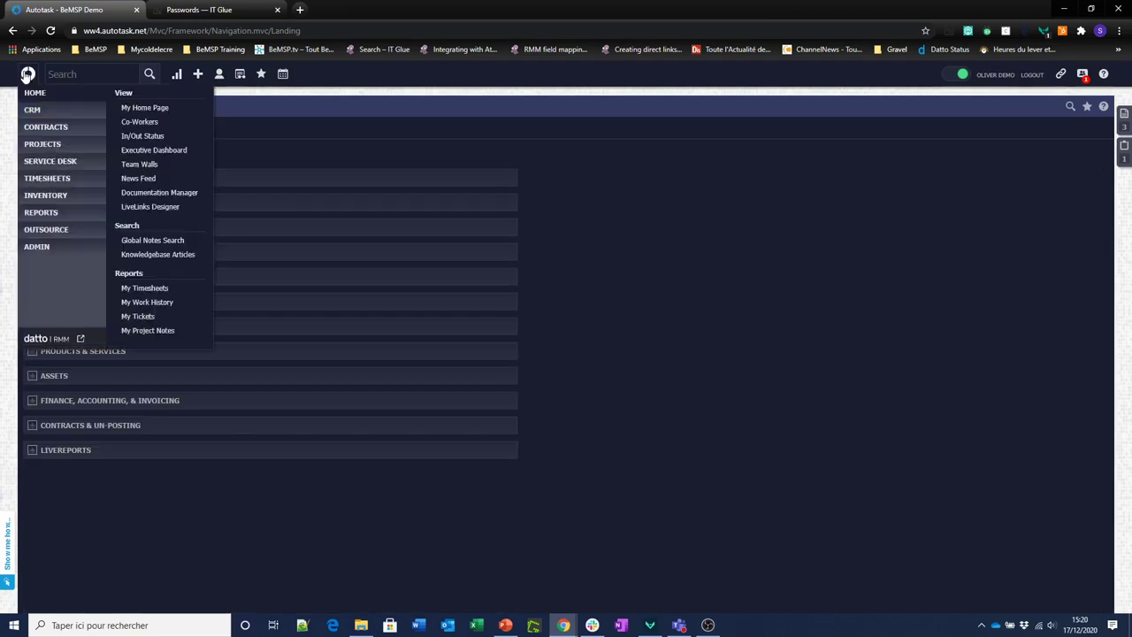
{"action": "mouse_move", "coordinate": [34, 113]}
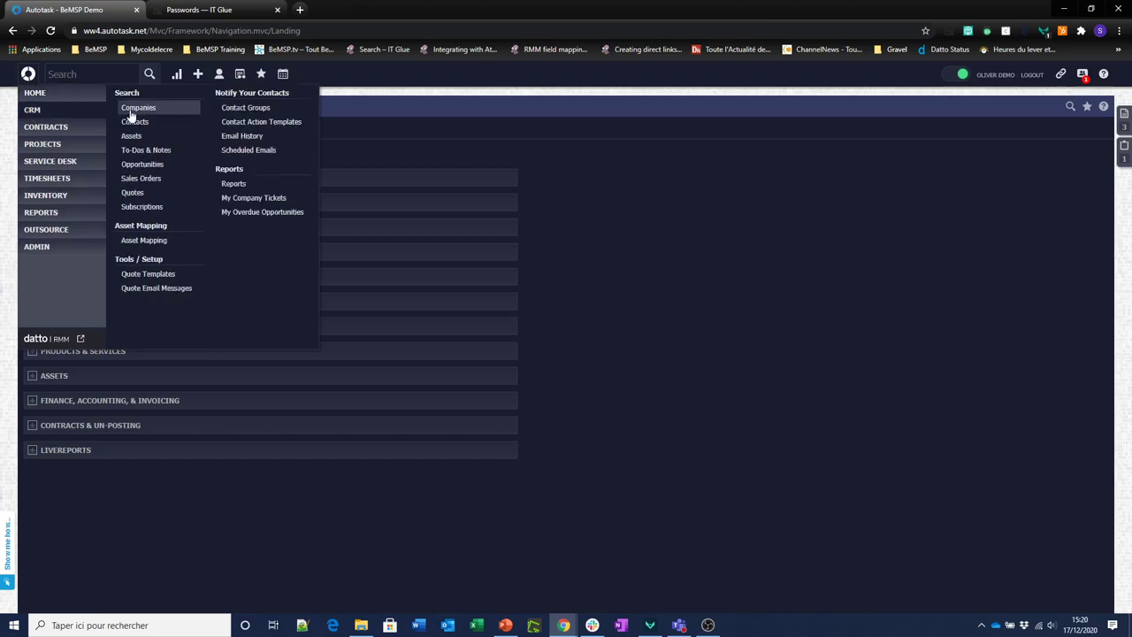
{"action": "left_click", "coordinate": [32, 112]}
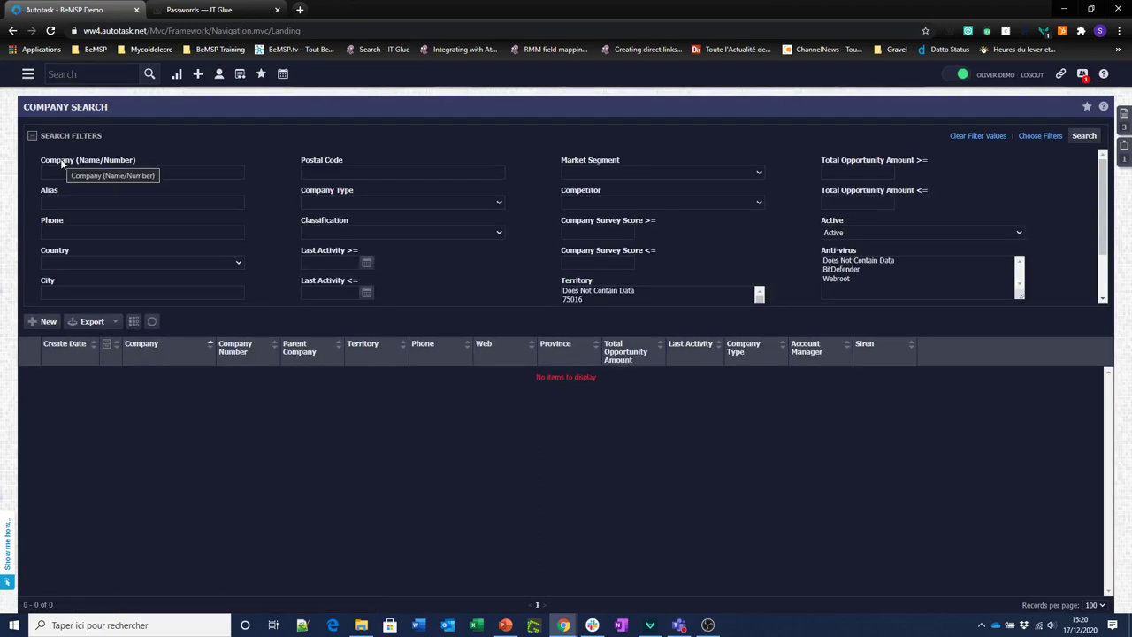
{"action": "left_click", "coordinate": [28, 74]}
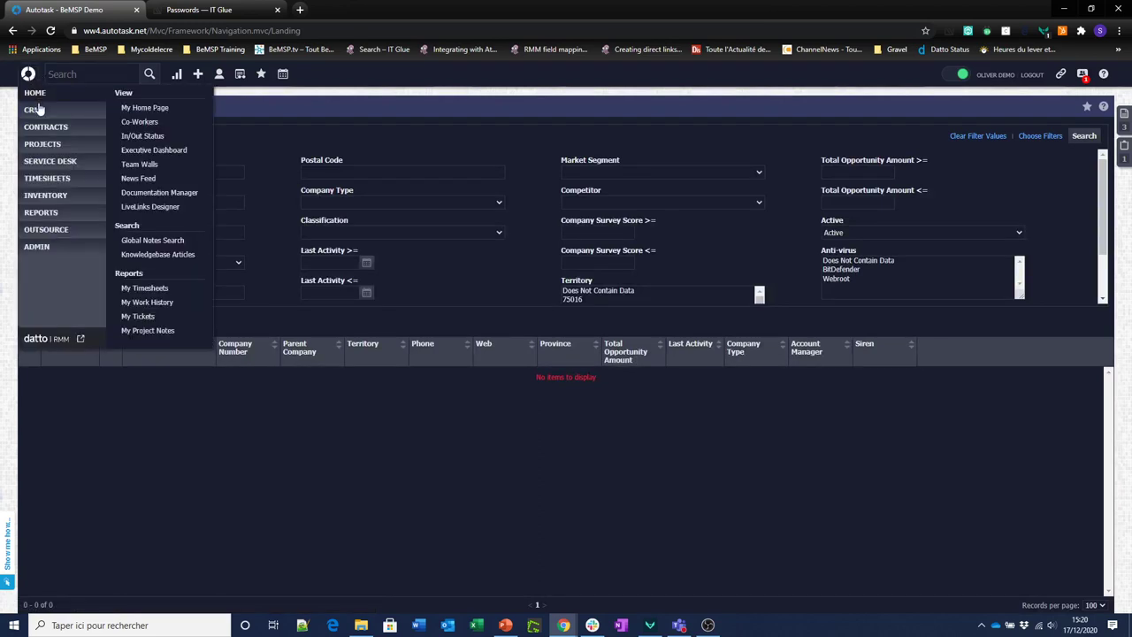
{"action": "mouse_move", "coordinate": [36, 109]}
{"action": "left_click", "coordinate": [135, 121]}
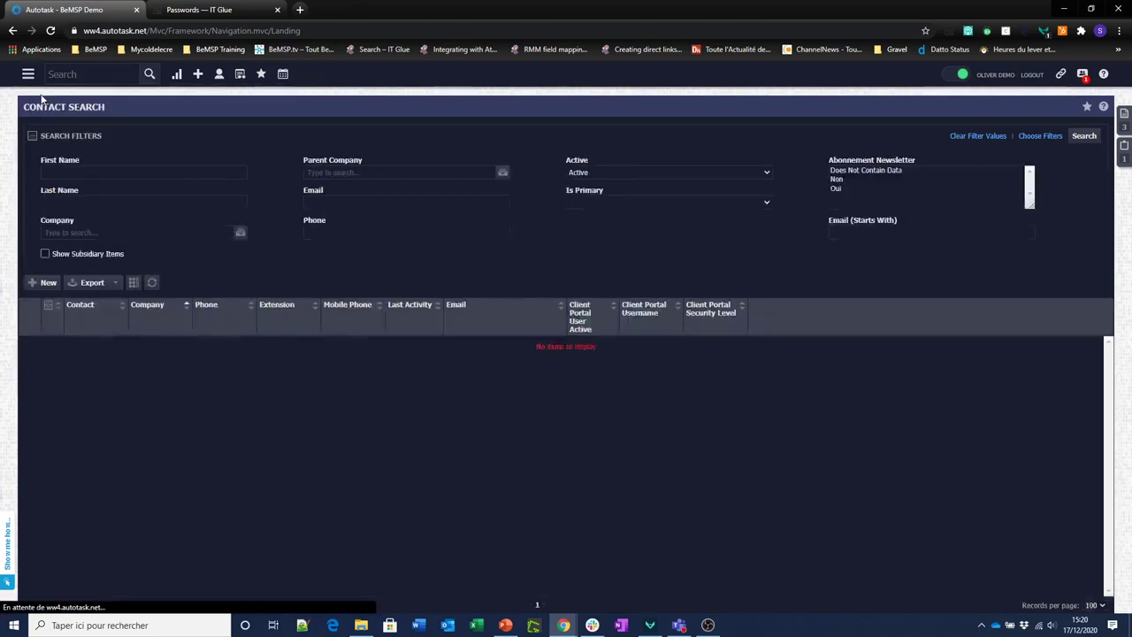
Step: Go to the ticket search and open its filter chooser
{"action": "left_click", "coordinate": [28, 75]}
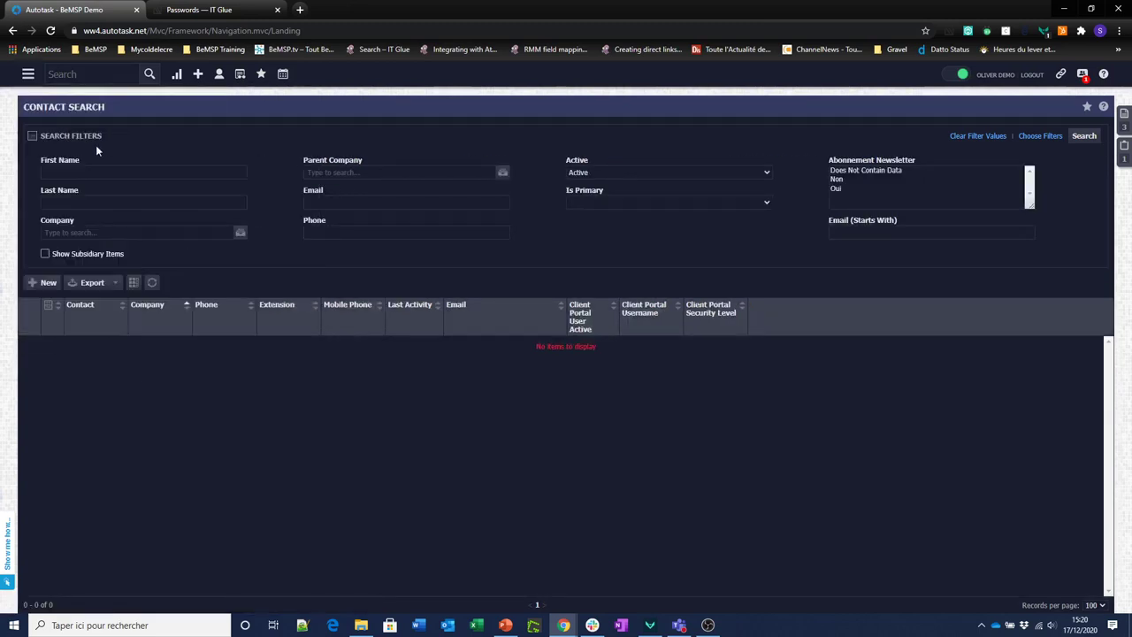
{"action": "left_click", "coordinate": [29, 75]}
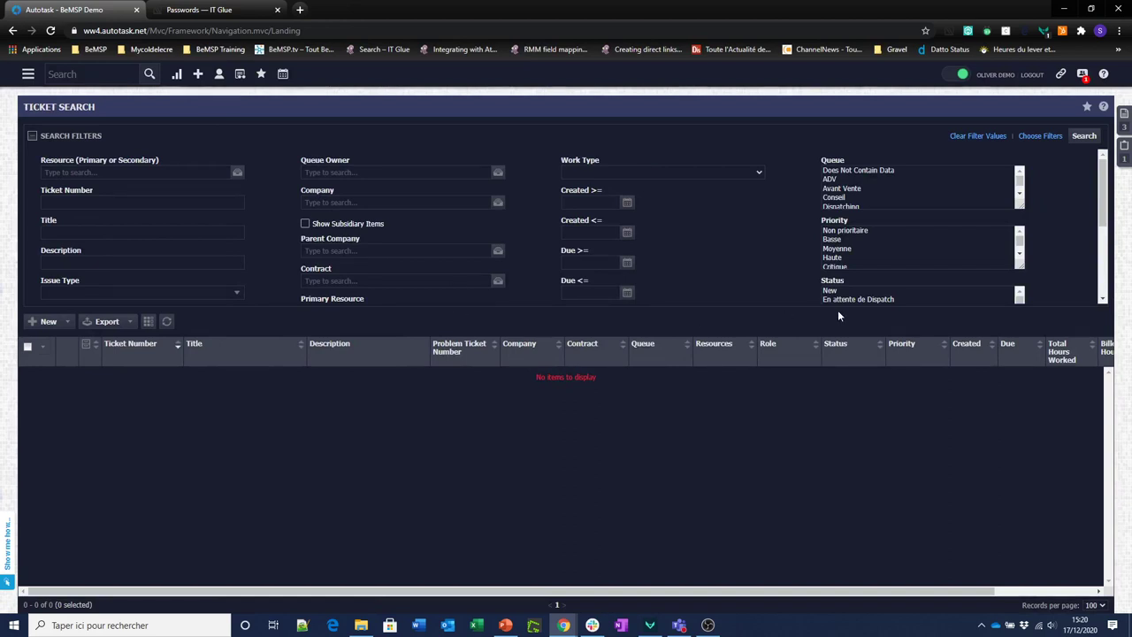
{"action": "left_click", "coordinate": [1040, 137]}
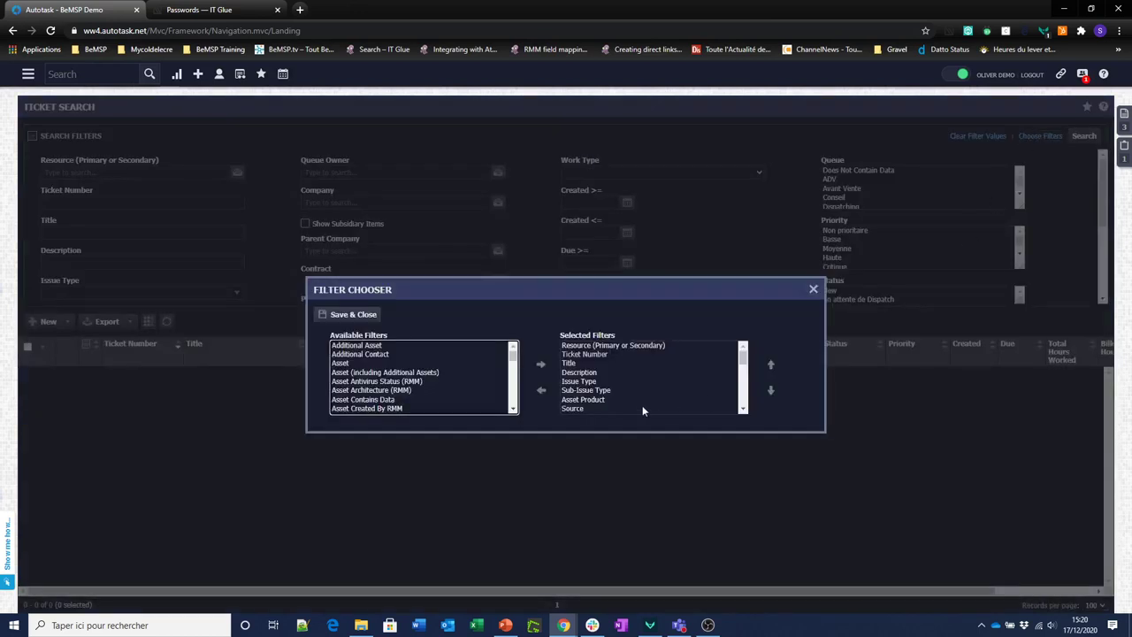
Step: Move the Source filter to the first position among the selected ticket search filters
{"action": "left_click_drag", "start_coordinate": [632, 351], "coordinate": [604, 406]}
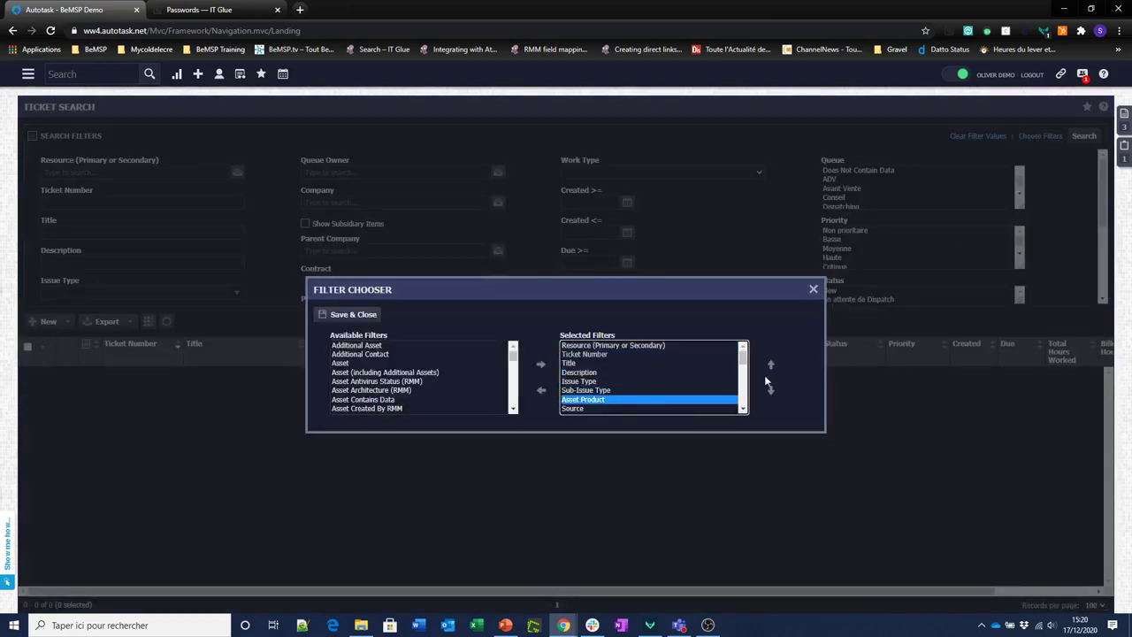
{"action": "left_click", "coordinate": [596, 372]}
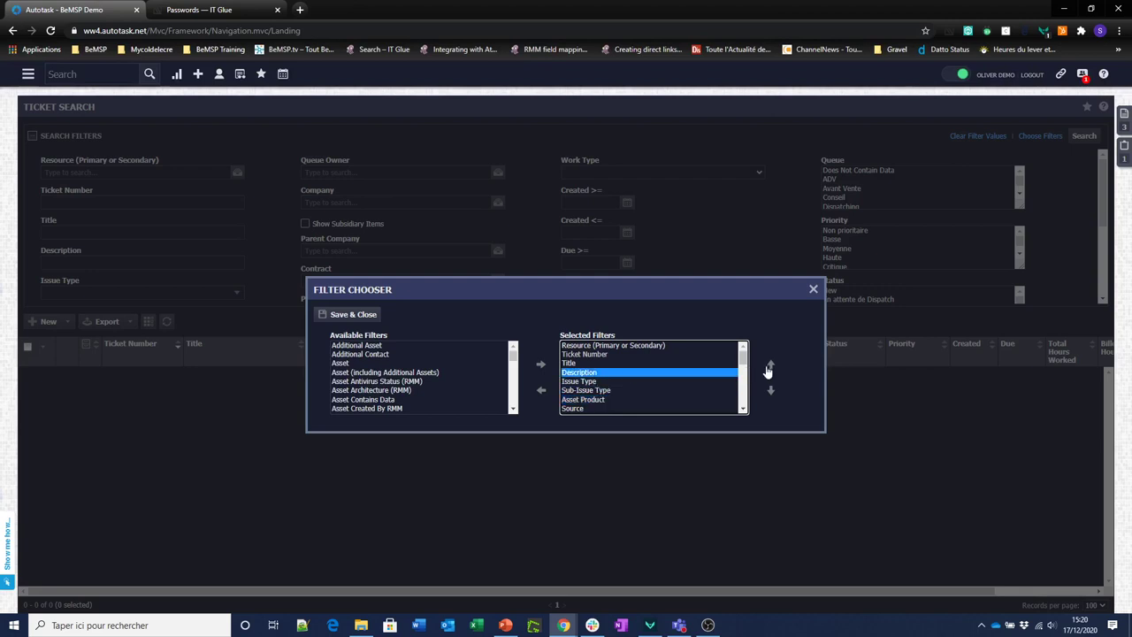
{"action": "left_click", "coordinate": [622, 409]}
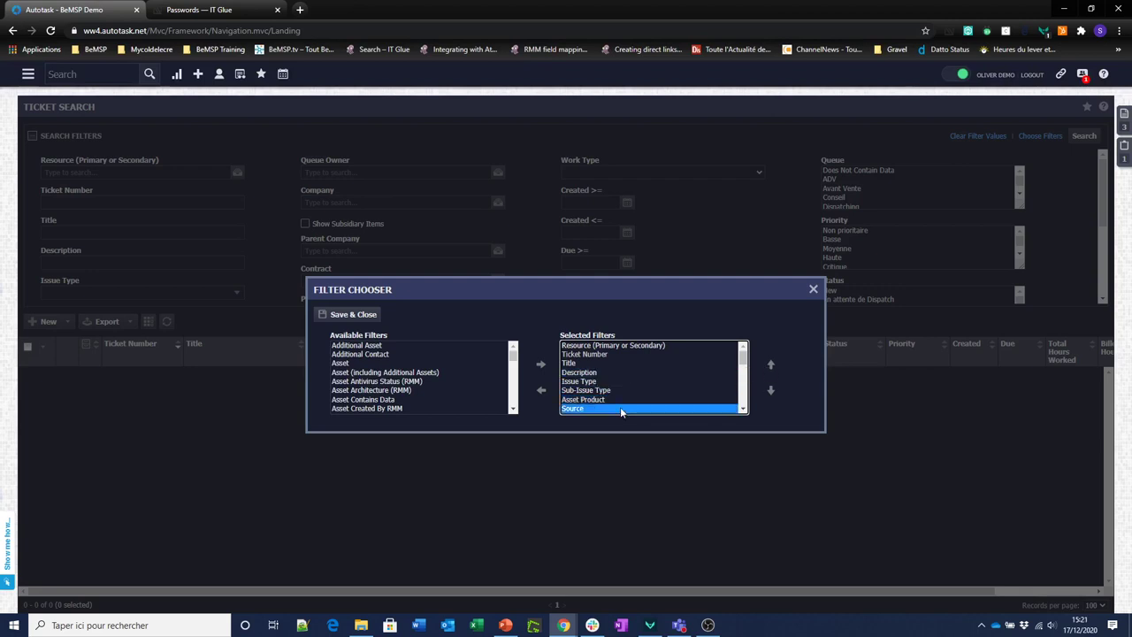
{"action": "left_click", "coordinate": [770, 365]}
{"action": "left_click", "coordinate": [770, 364]}
{"action": "left_click", "coordinate": [770, 365]}
{"action": "left_click", "coordinate": [771, 364]}
{"action": "left_click", "coordinate": [770, 364]}
{"action": "left_click", "coordinate": [770, 364]}
{"action": "left_click", "coordinate": [771, 364]}
{"action": "left_click", "coordinate": [771, 365]}
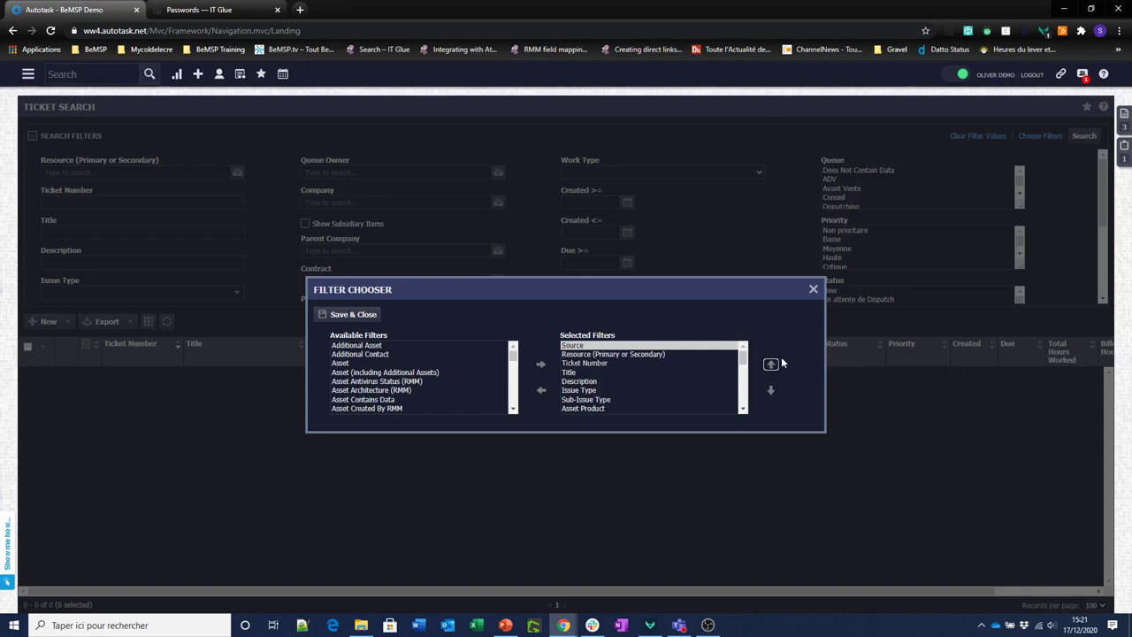
Step: Look through the available ticket filters, then save the filter arrangement and close the chooser
{"action": "left_click", "coordinate": [407, 382]}
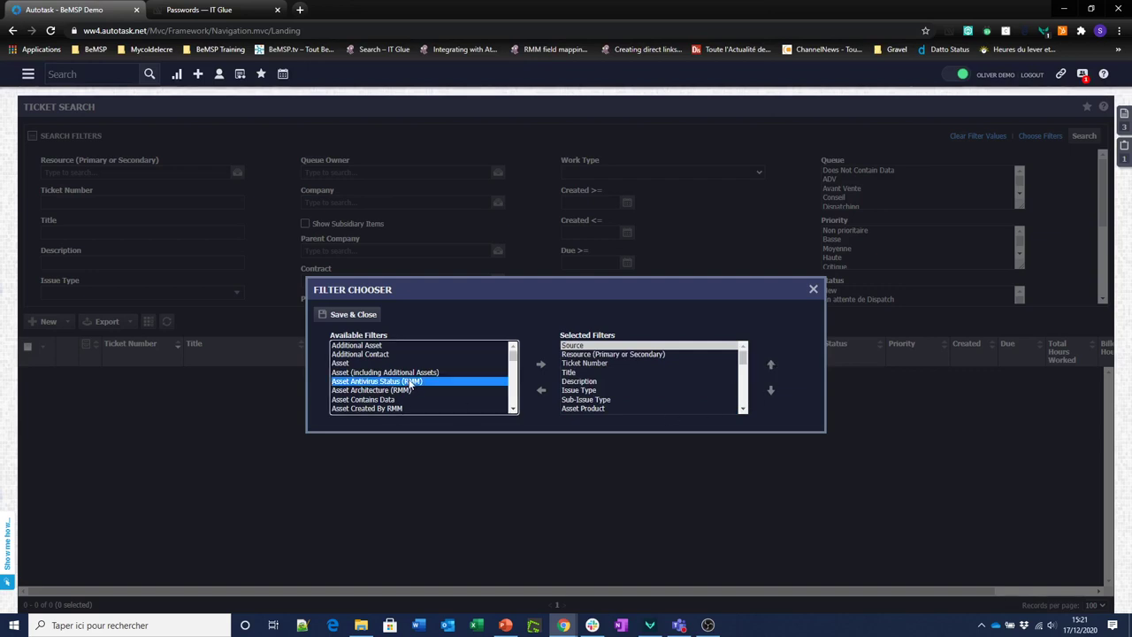
{"action": "scroll", "coordinate": [513, 403], "scroll_direction": "down", "scroll_amount": 7}
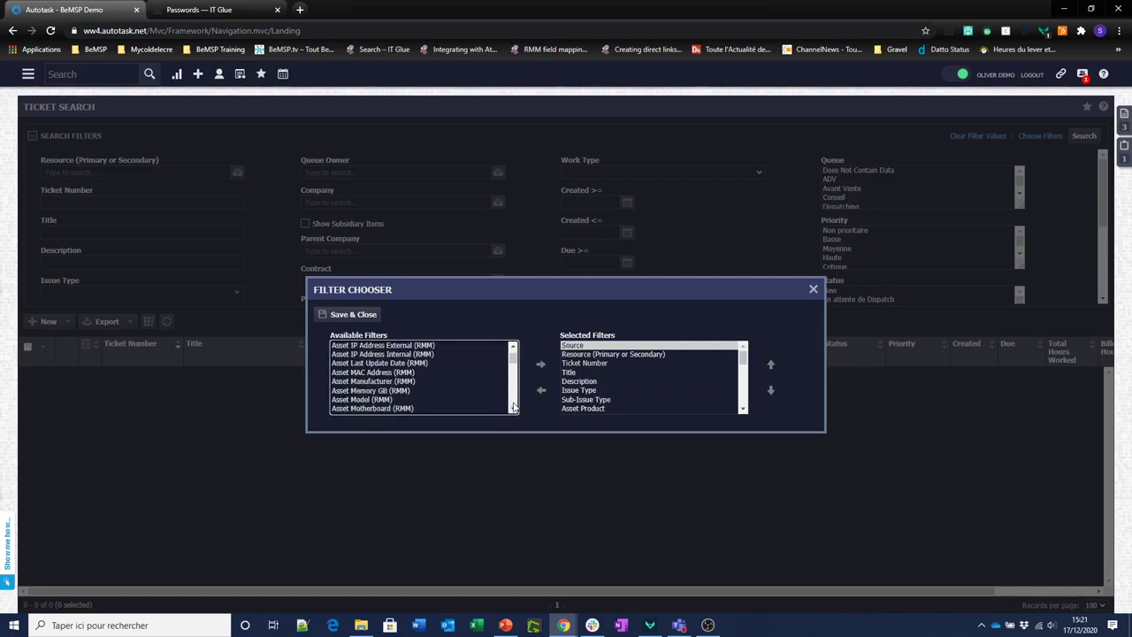
{"action": "scroll", "coordinate": [515, 401], "scroll_direction": "down", "scroll_amount": 10}
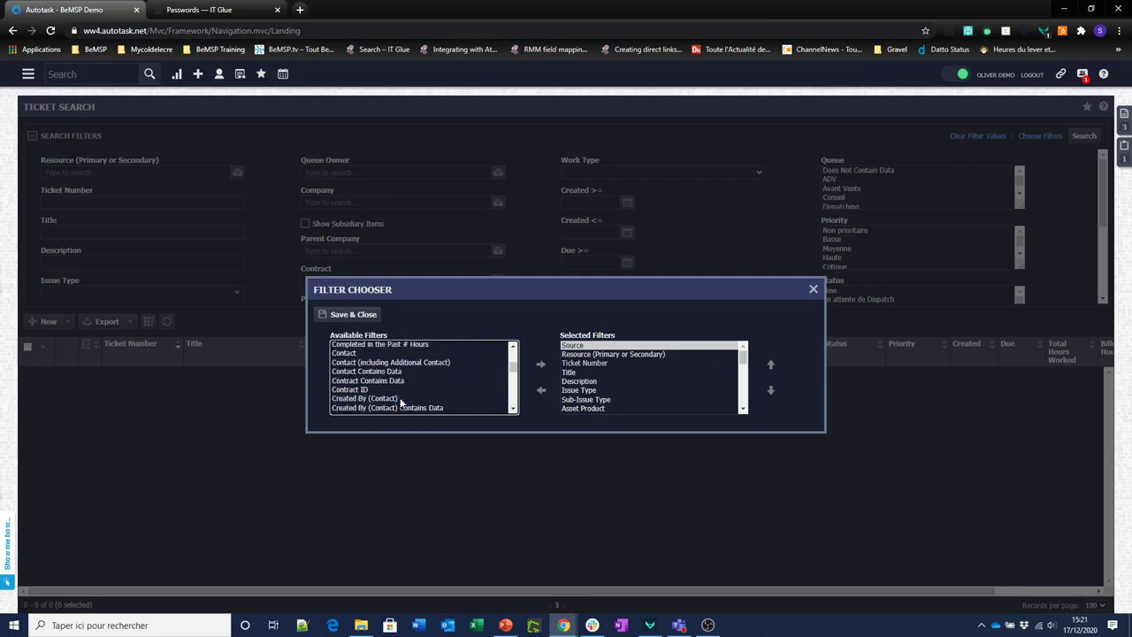
{"action": "left_click", "coordinate": [354, 316]}
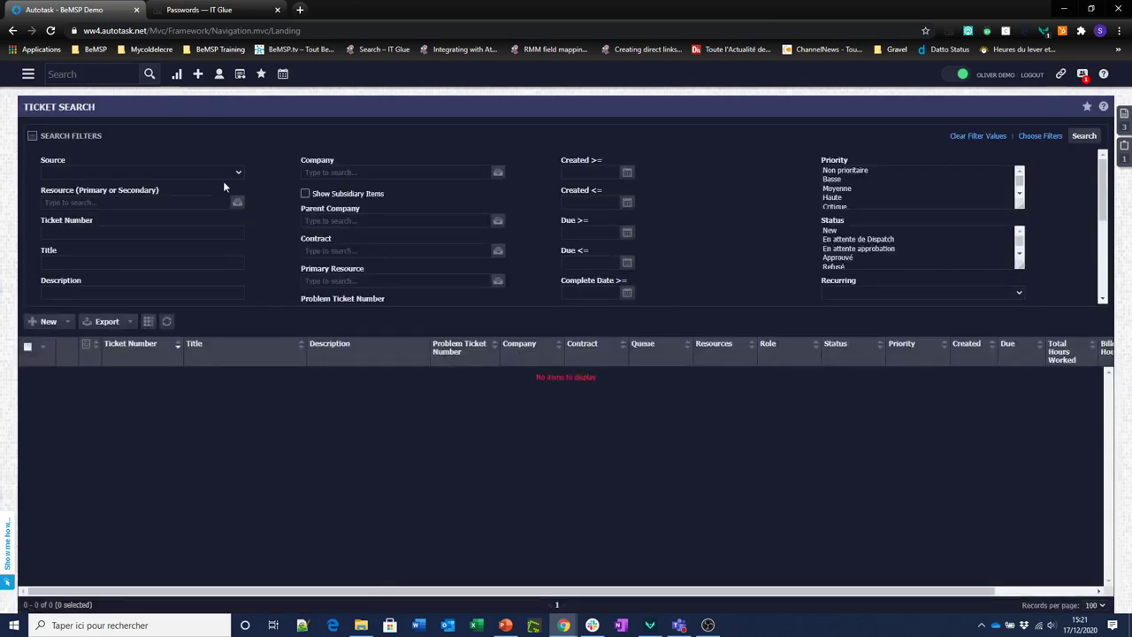
Step: Examine the choices offered by the Source and Contract Type filters of the ticket search
{"action": "left_click", "coordinate": [236, 179]}
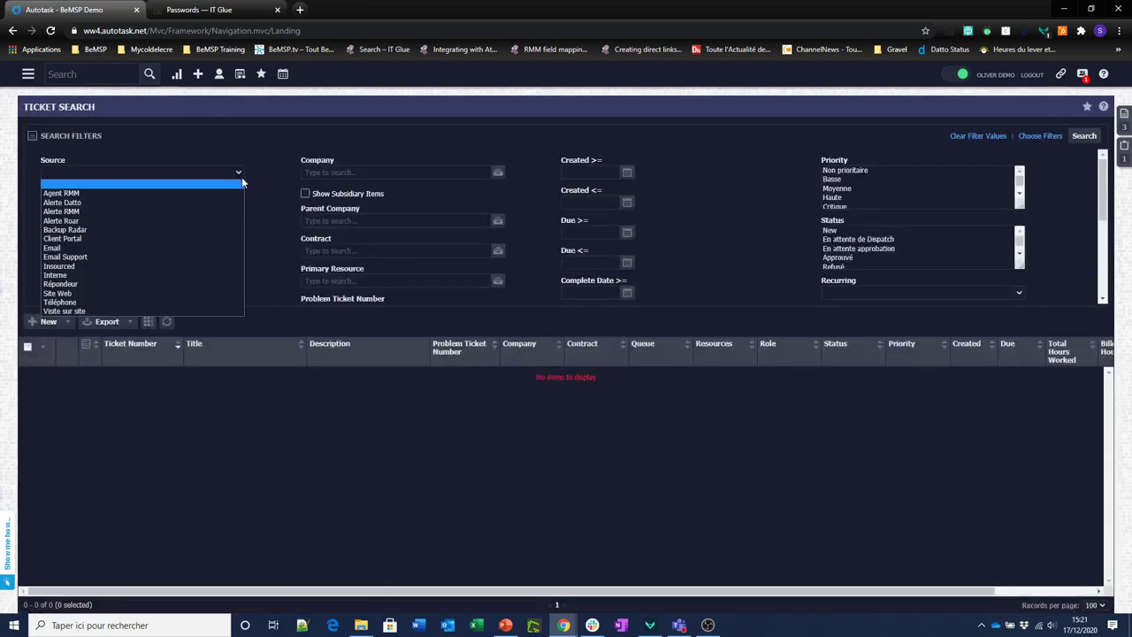
{"action": "scroll", "coordinate": [548, 214], "scroll_direction": "down", "scroll_amount": 8}
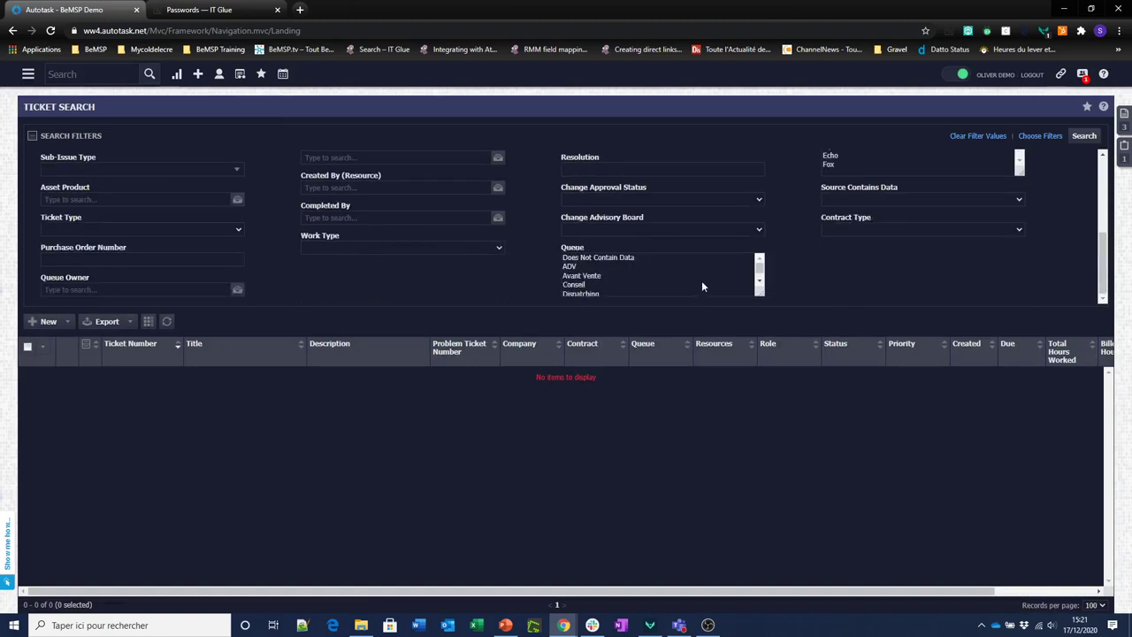
{"action": "left_click", "coordinate": [850, 228]}
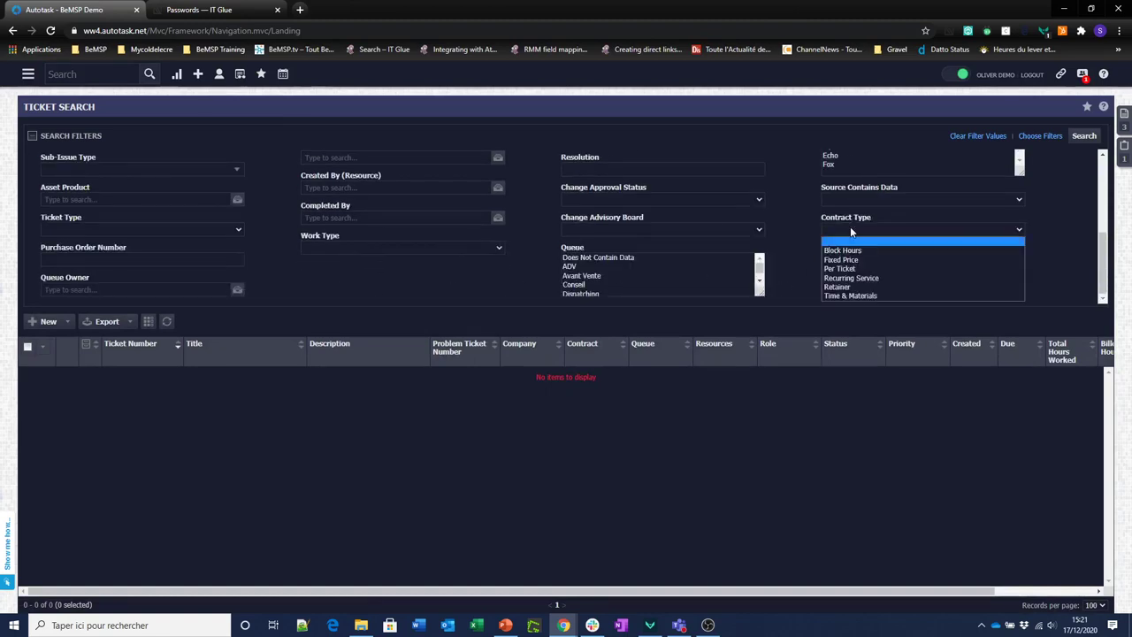
{"action": "left_click", "coordinate": [1051, 253]}
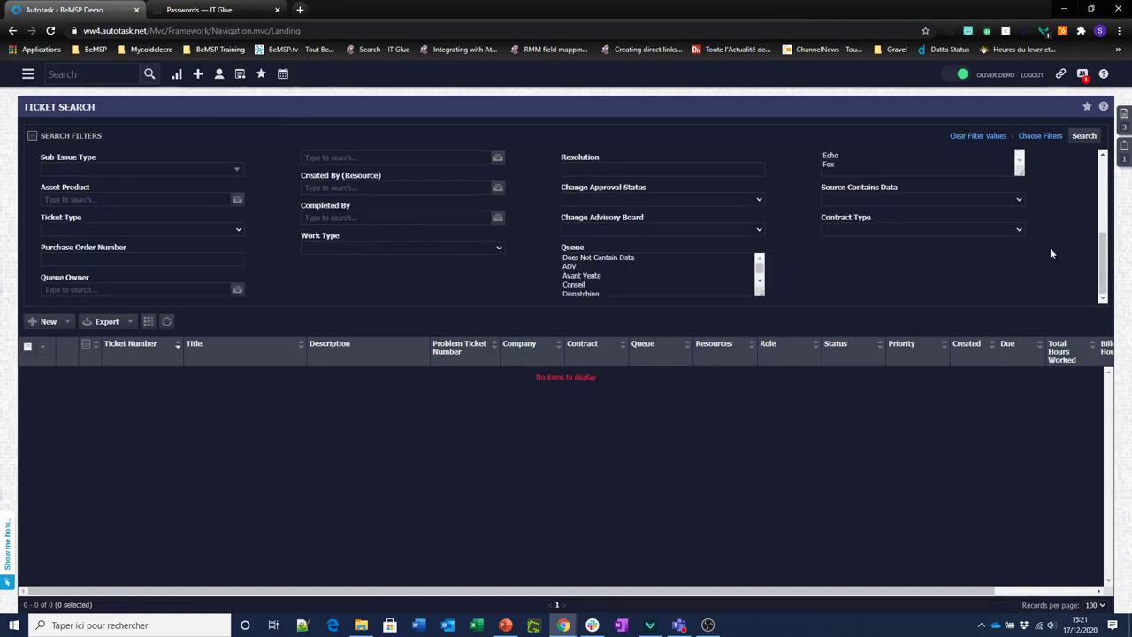
Step: Clear all ticket filter values and set the earliest creation date to 01/12/2020
{"action": "left_click", "coordinate": [977, 137]}
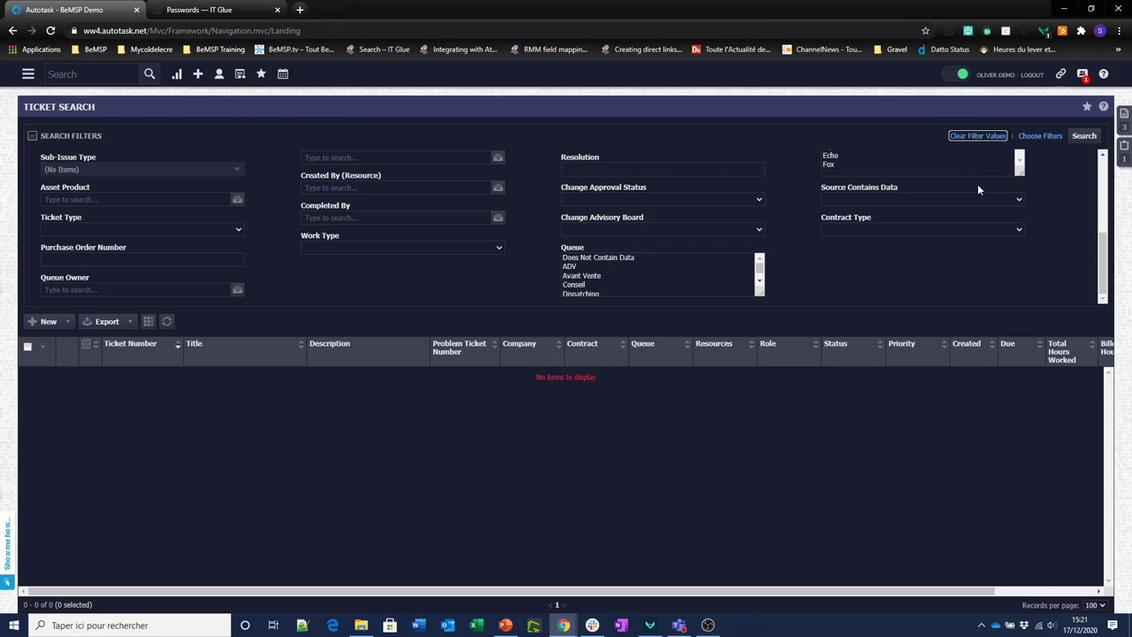
{"action": "scroll", "coordinate": [771, 276], "scroll_direction": "up", "scroll_amount": 5}
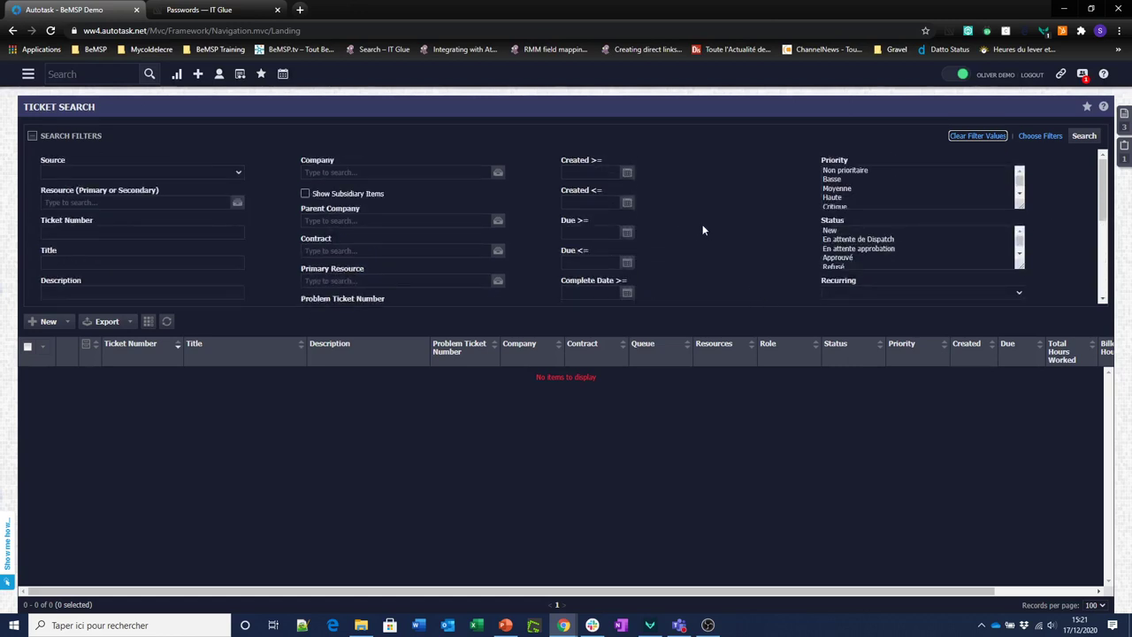
{"action": "left_click", "coordinate": [627, 173]}
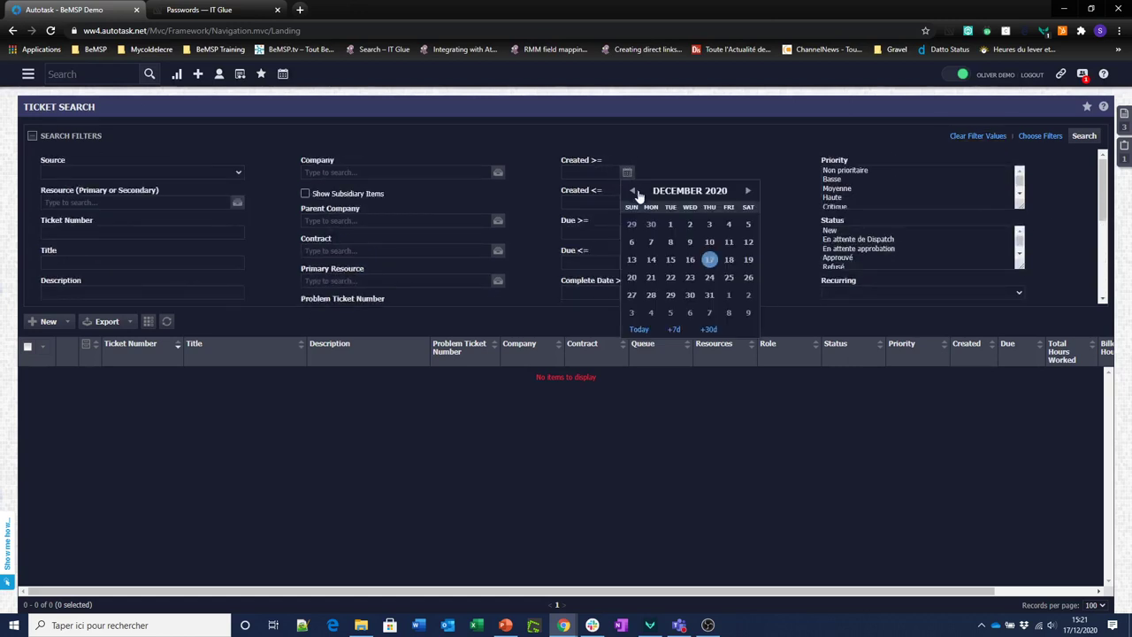
{"action": "left_click", "coordinate": [670, 225]}
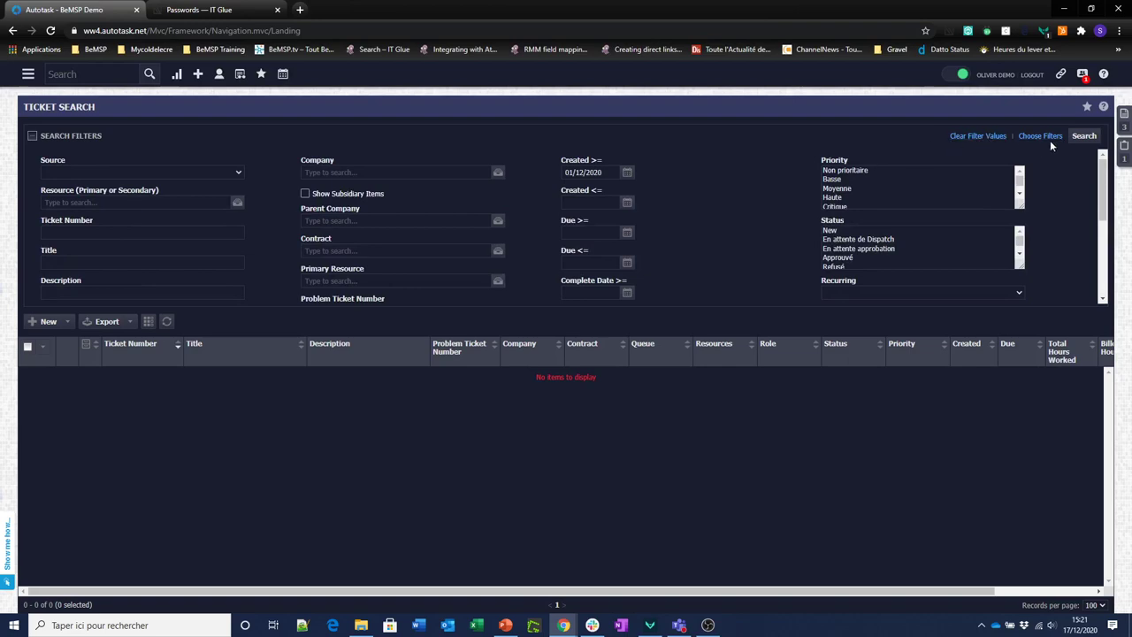
Step: Run the ticket search, then move the Problem Ticket Number column directly after Ticket Number in the selected result columns
{"action": "left_click", "coordinate": [1083, 135]}
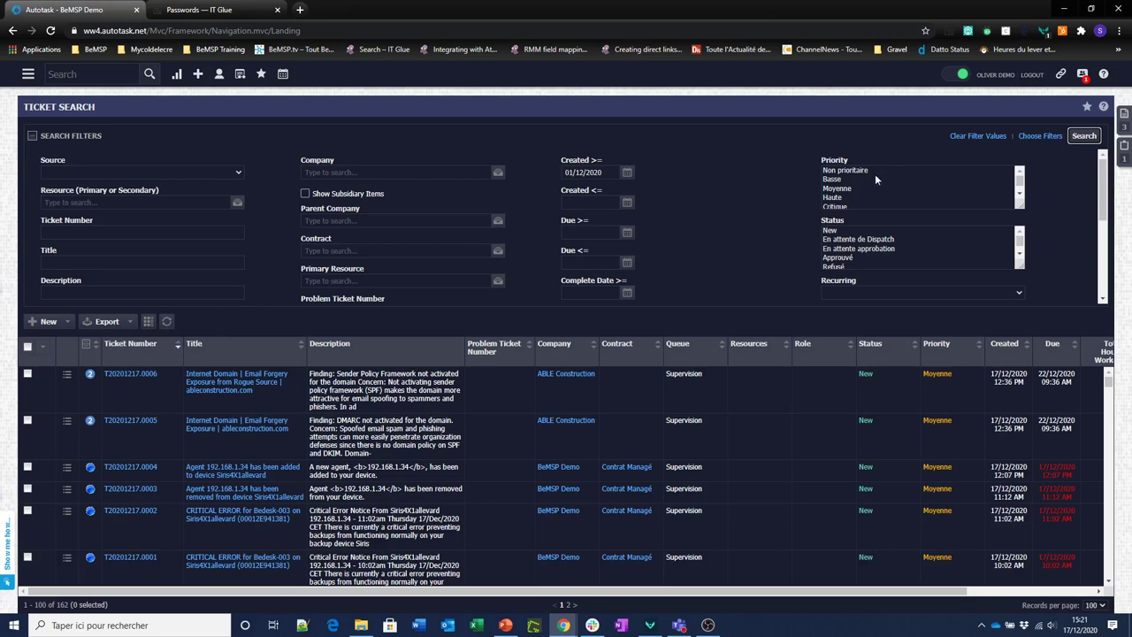
{"action": "left_click", "coordinate": [148, 322]}
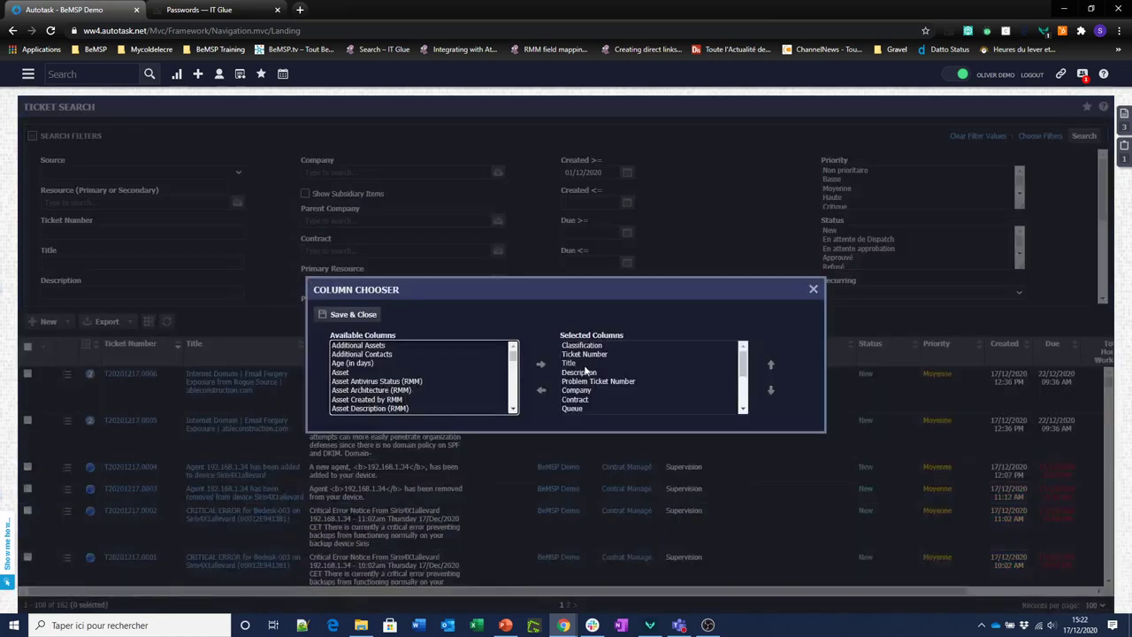
{"action": "left_click_drag", "start_coordinate": [586, 365], "coordinate": [613, 375]}
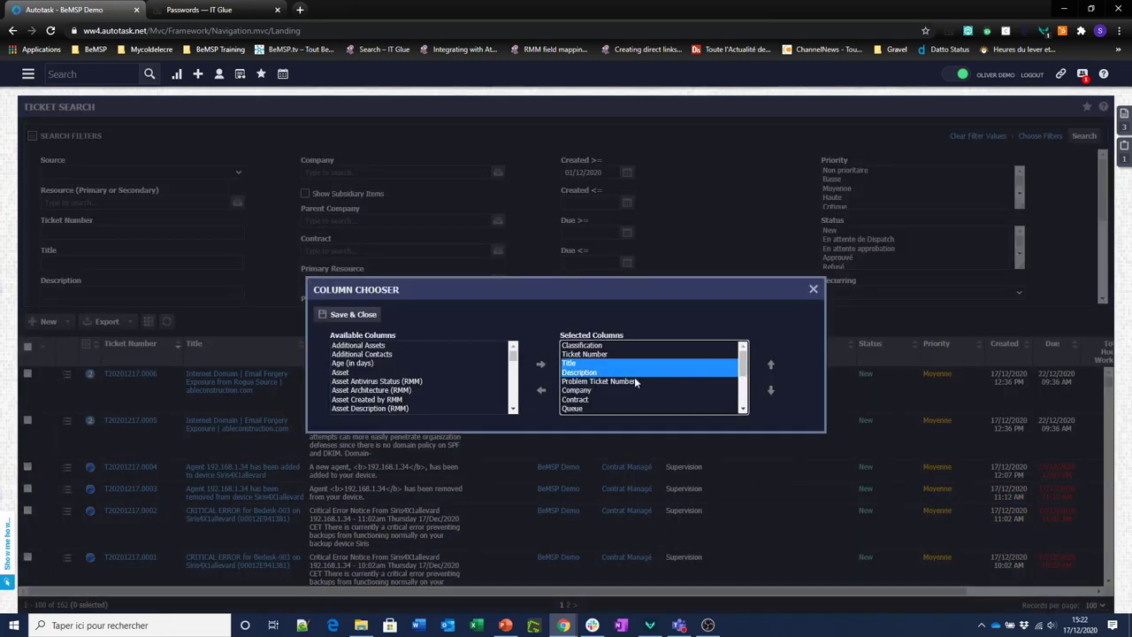
{"action": "left_click", "coordinate": [634, 380]}
{"action": "left_click", "coordinate": [770, 365]}
{"action": "left_click", "coordinate": [770, 366]}
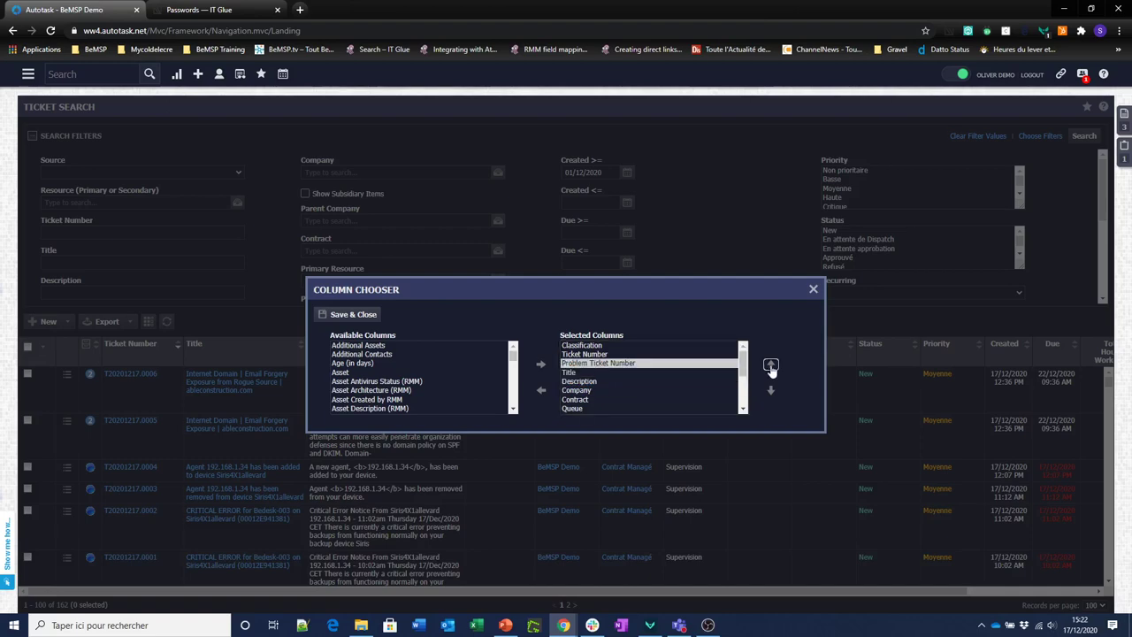
Step: Move the Company column up to directly after Classification in the selected result columns
{"action": "left_click", "coordinate": [614, 390]}
{"action": "left_click", "coordinate": [770, 365]}
{"action": "left_click", "coordinate": [771, 365]}
{"action": "left_click", "coordinate": [771, 365]}
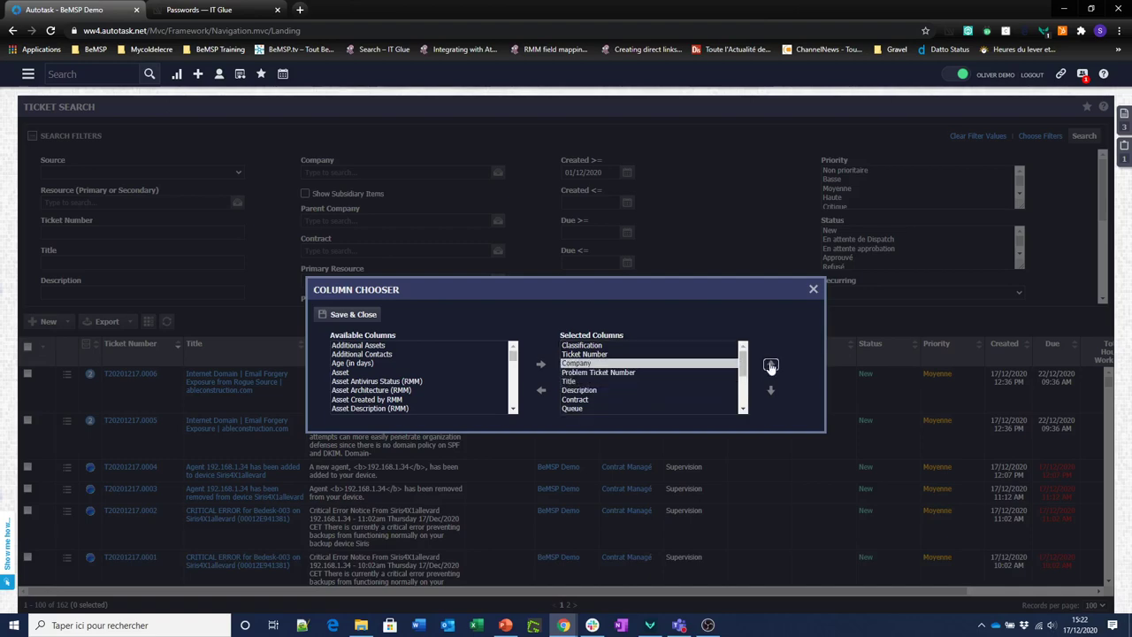
{"action": "left_click", "coordinate": [771, 365]}
Step: Add the Ticket: Impact column to the search results, then save the column layout and close the chooser
{"action": "left_click", "coordinate": [428, 390]}
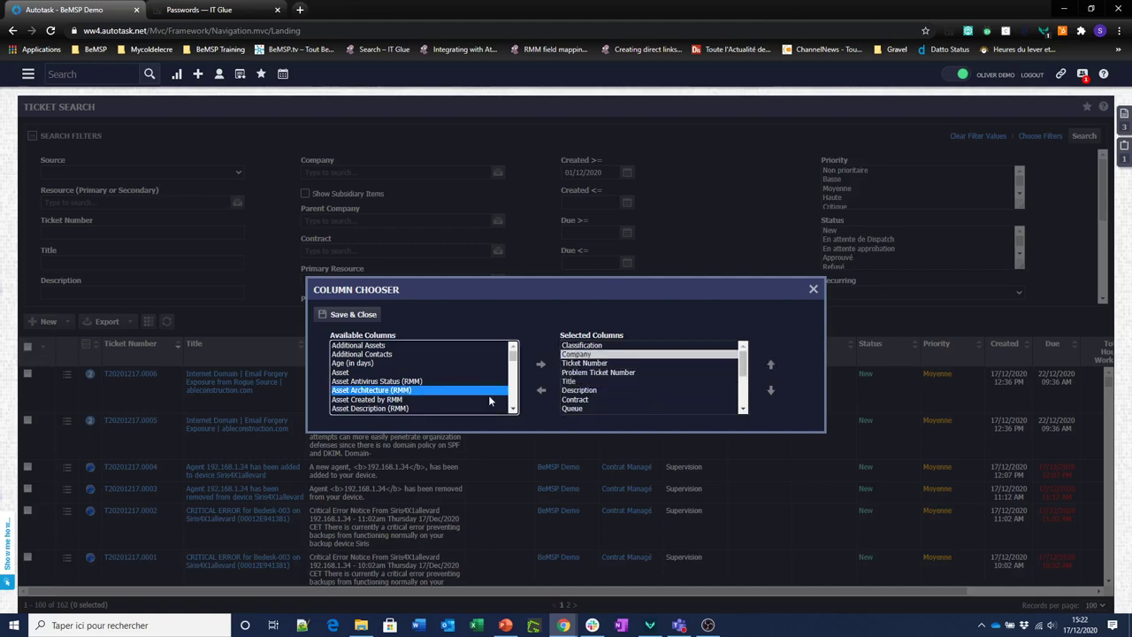
{"action": "left_click_drag", "start_coordinate": [513, 355], "coordinate": [513, 407]}
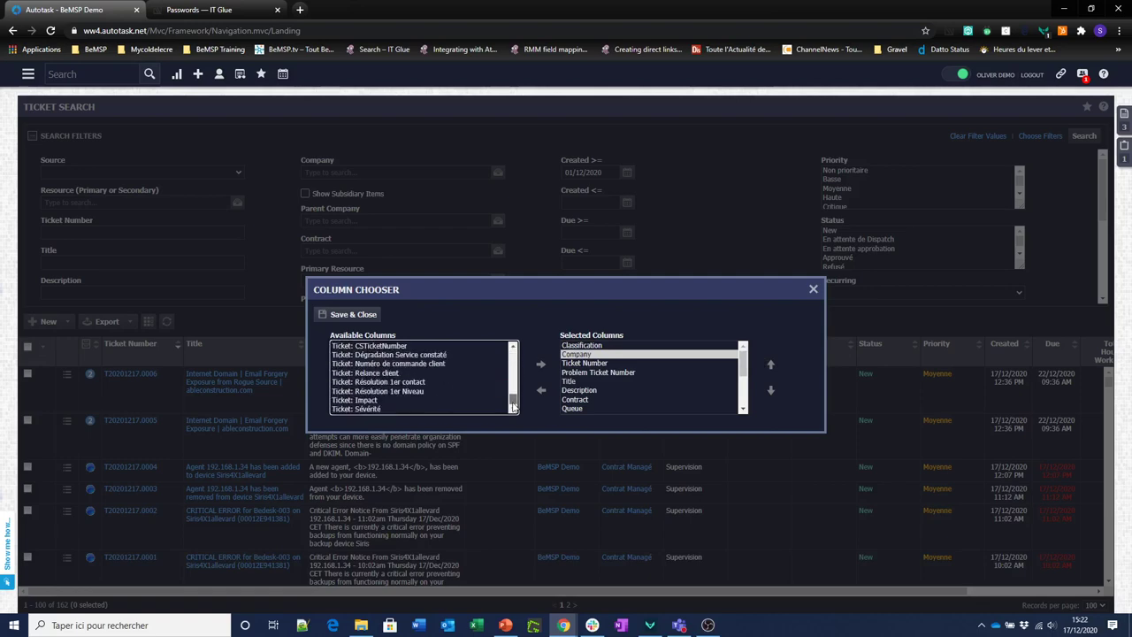
{"action": "double_click", "coordinate": [390, 400]}
{"action": "left_click", "coordinate": [354, 315]}
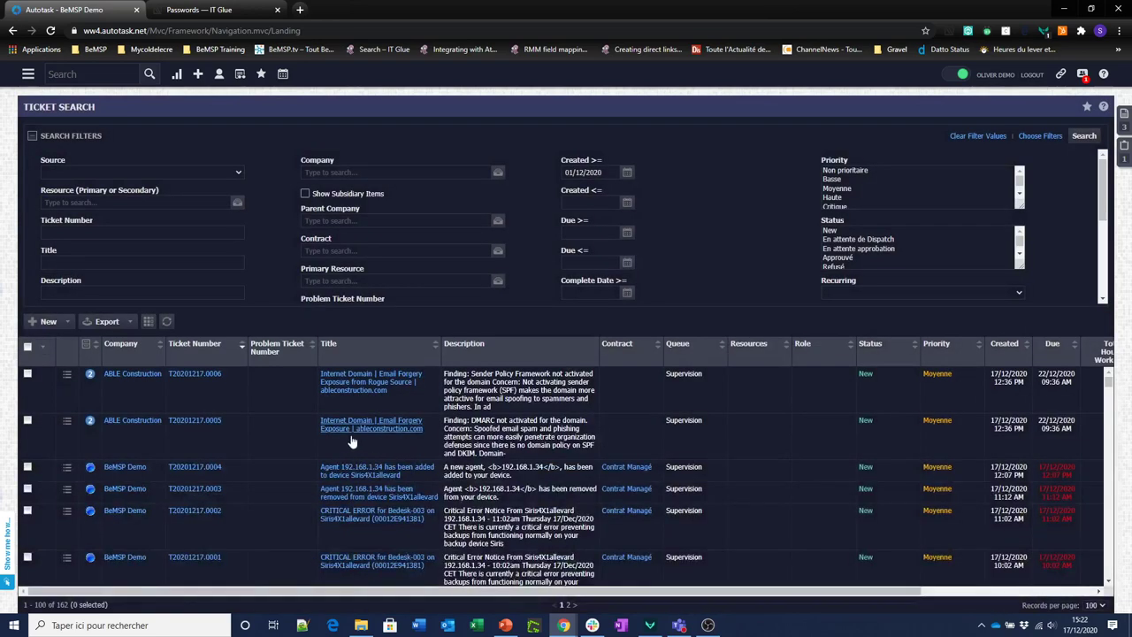
Step: Examine the ticket types that can be created and the export formats, refreshing the ticket results in between
{"action": "left_click", "coordinate": [67, 324]}
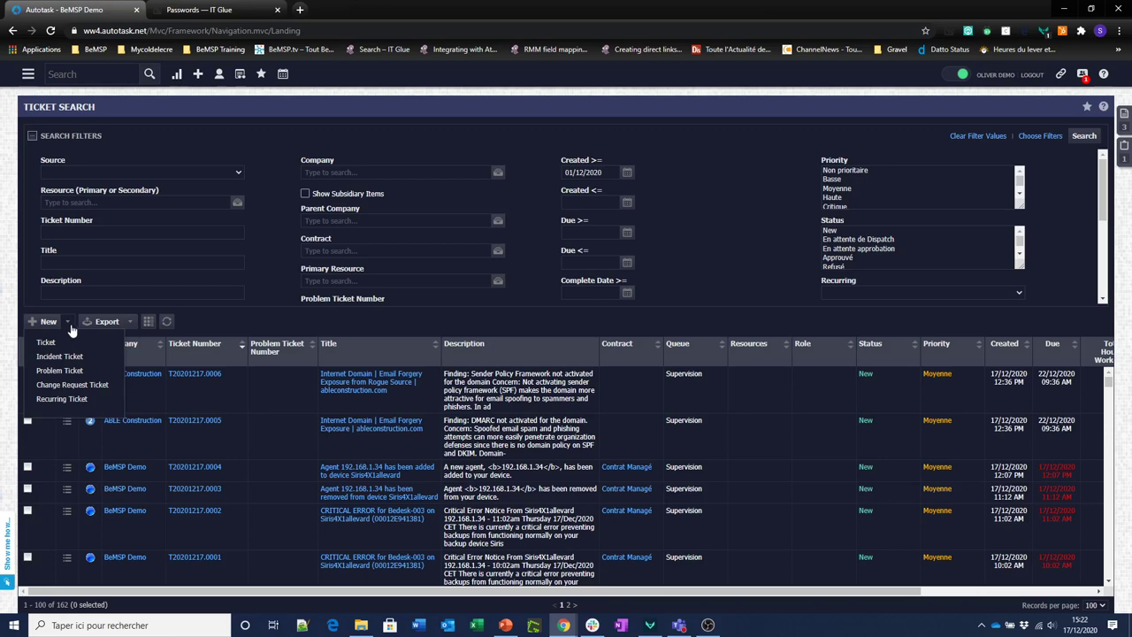
{"action": "mouse_move", "coordinate": [69, 323]}
{"action": "left_click", "coordinate": [167, 322]}
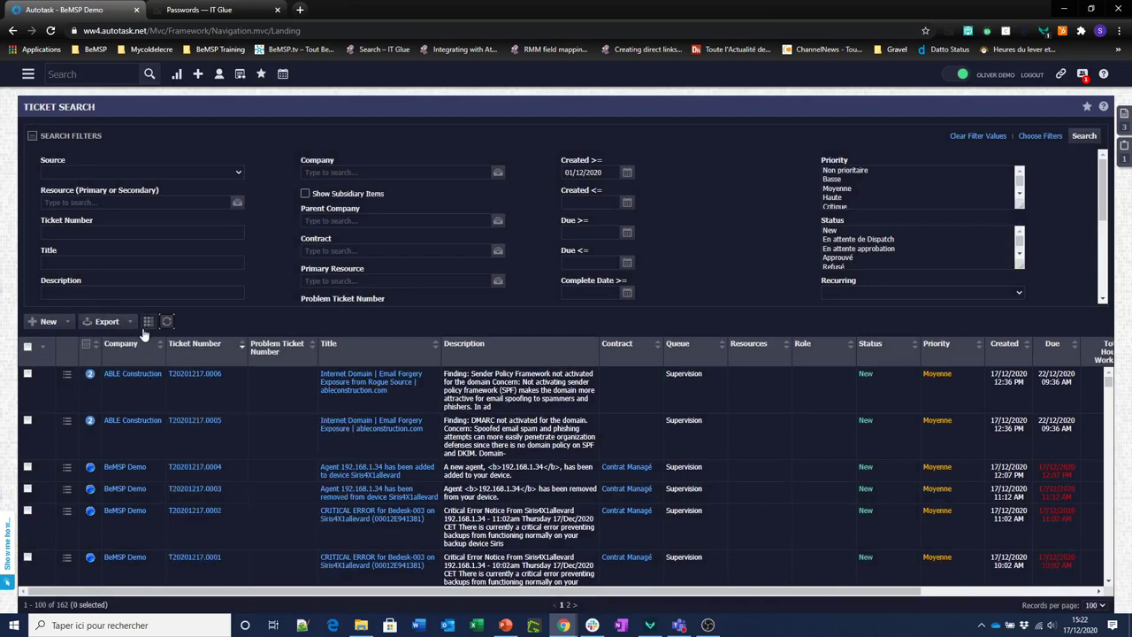
{"action": "mouse_move", "coordinate": [132, 329]}
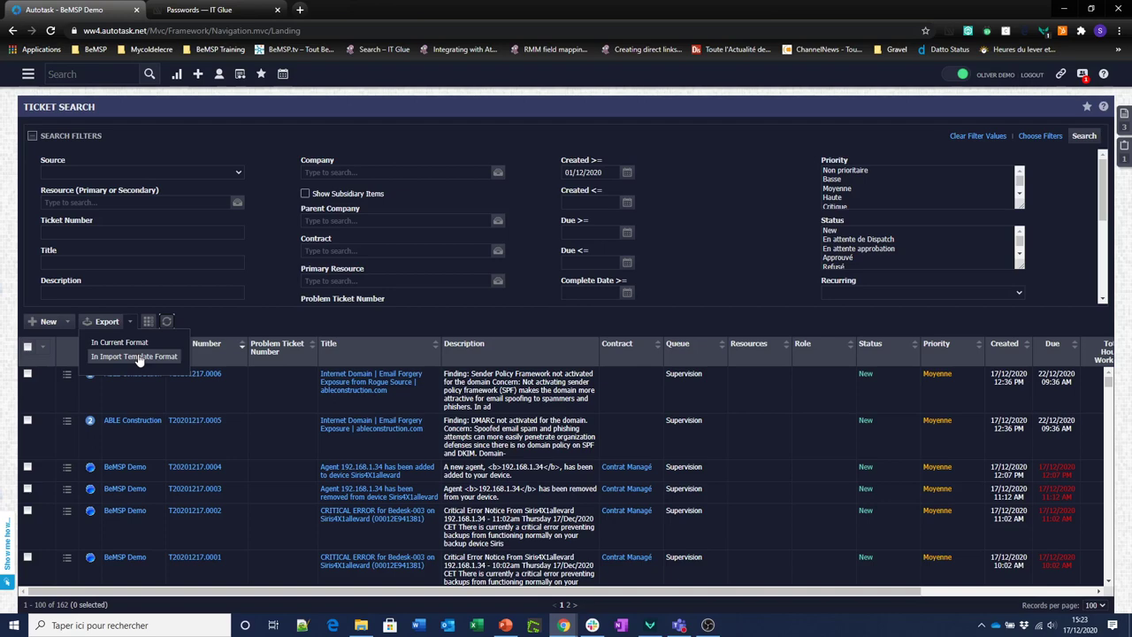
Step: Examine the actions available for the first ticket in the results, then dismiss them
{"action": "left_click", "coordinate": [67, 375]}
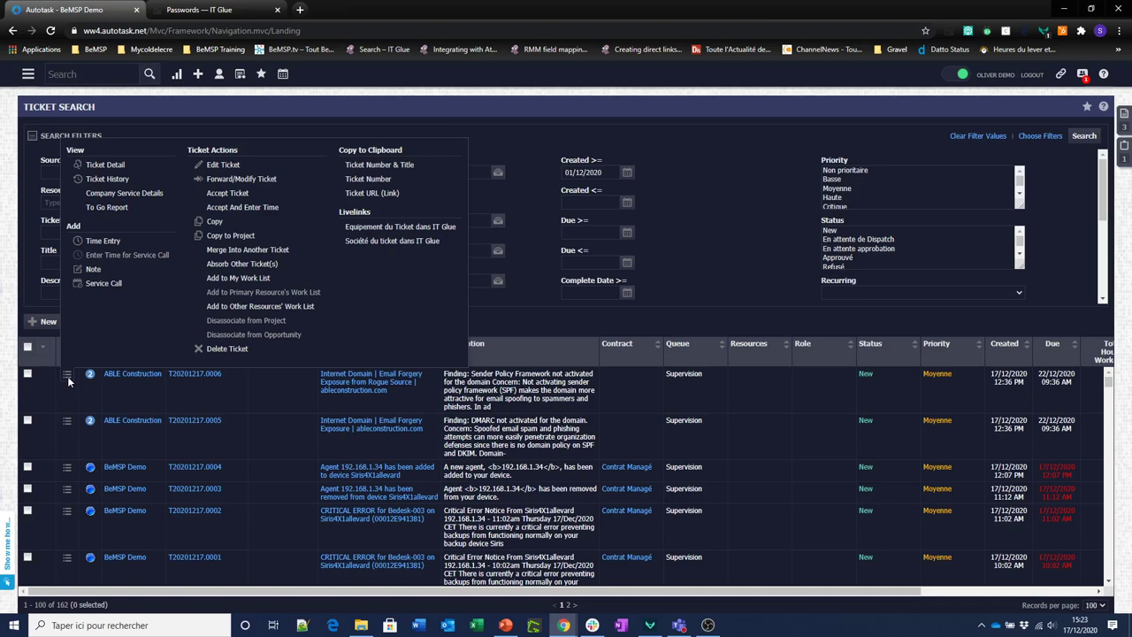
{"action": "mouse_move", "coordinate": [68, 379]}
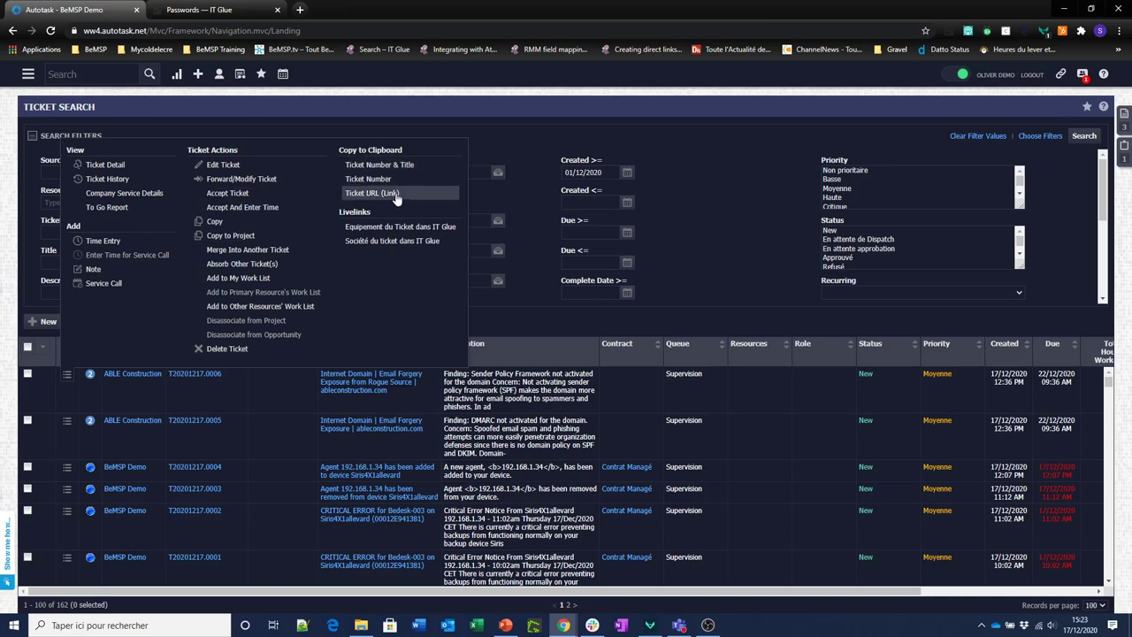
{"action": "left_click", "coordinate": [272, 187]}
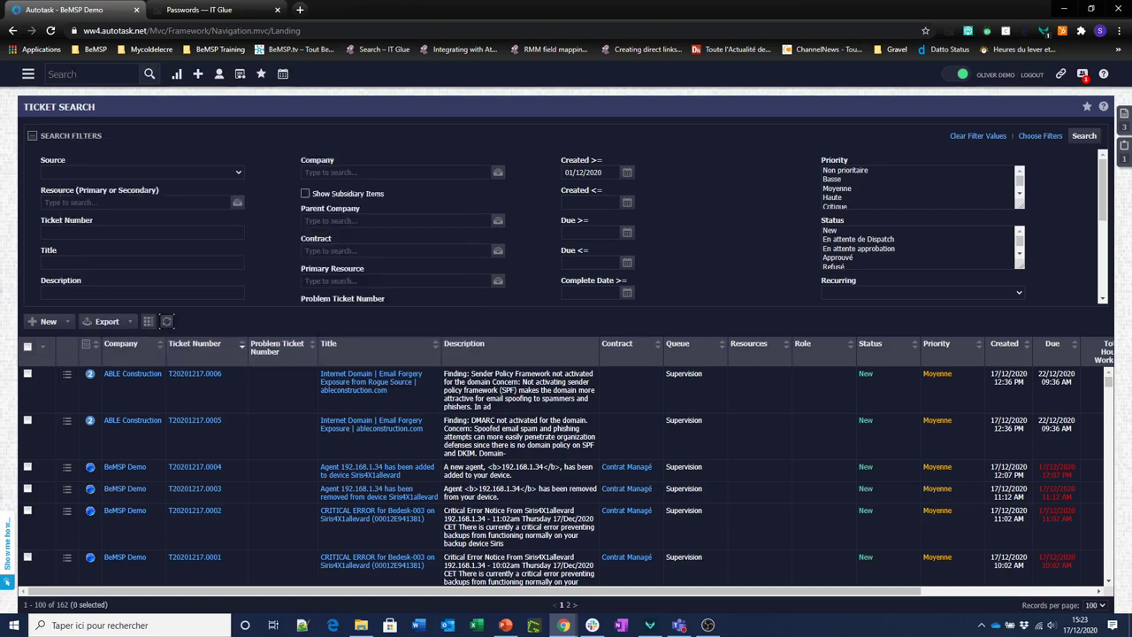
Step: Rerun the recent contact search by last name from the global search history
{"action": "left_click", "coordinate": [89, 74]}
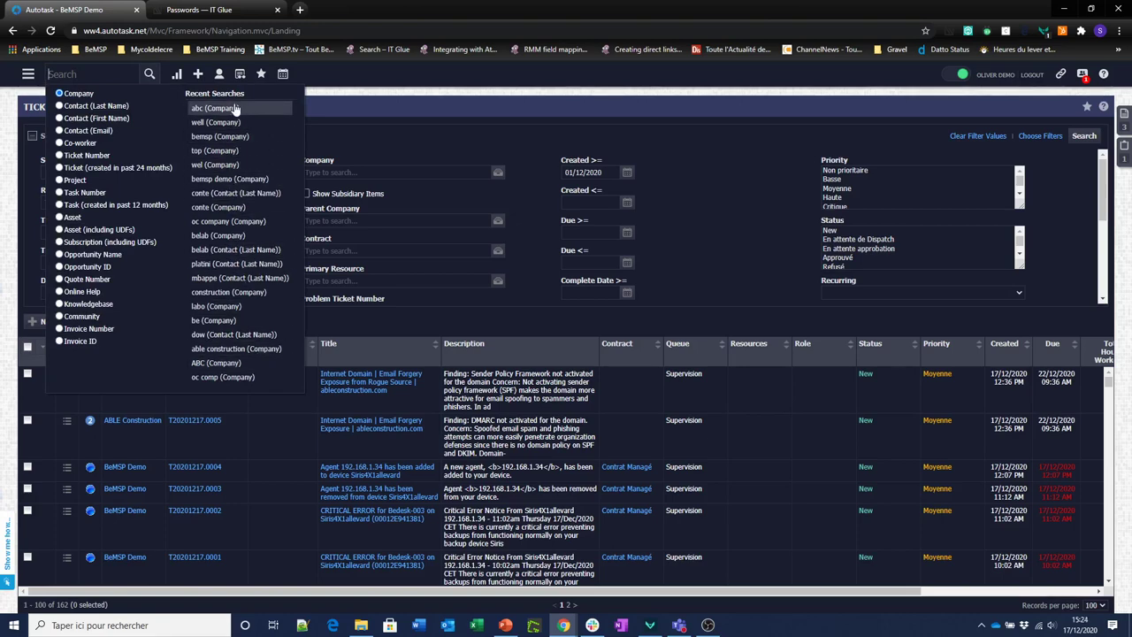
{"action": "left_click", "coordinate": [243, 193]}
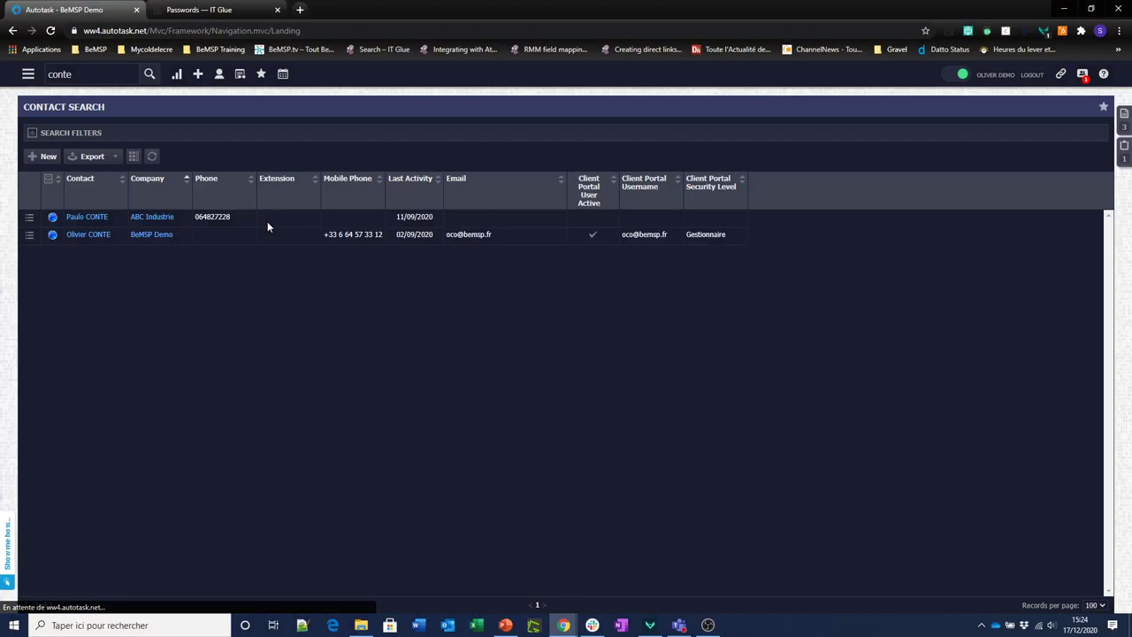
Step: Search globally for abc among contacts by last name, then among companies
{"action": "left_click", "coordinate": [89, 75]}
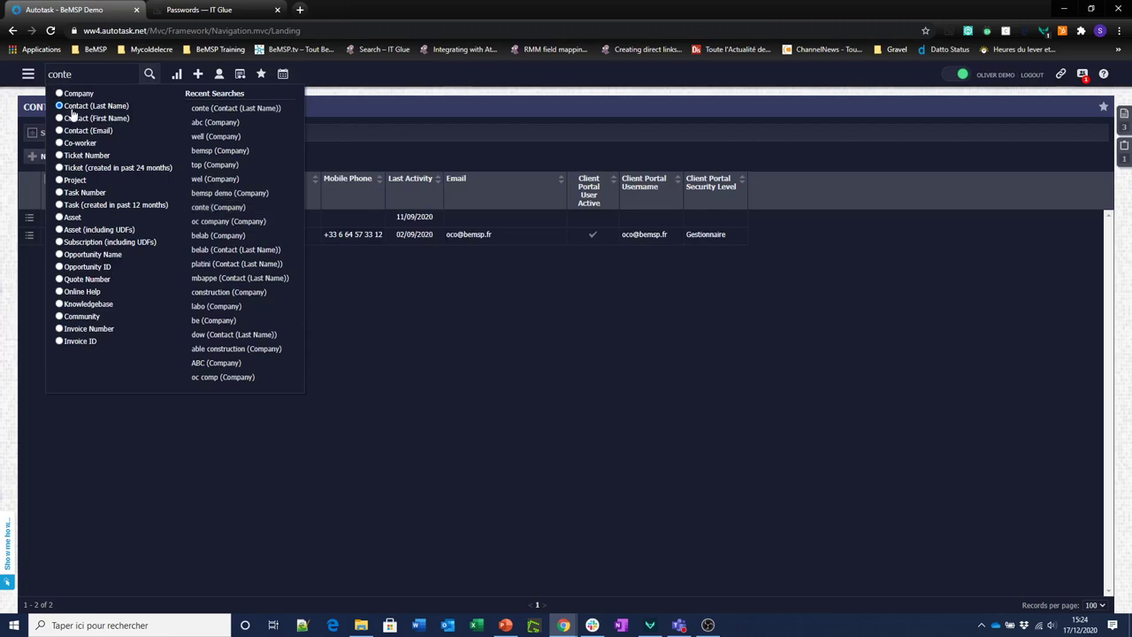
{"action": "left_click", "coordinate": [120, 110]}
{"action": "key", "text": "ctrl+a"}
{"action": "key", "text": "BackSpace"}
{"action": "type", "text": "abc"}
{"action": "key", "text": "Return"}
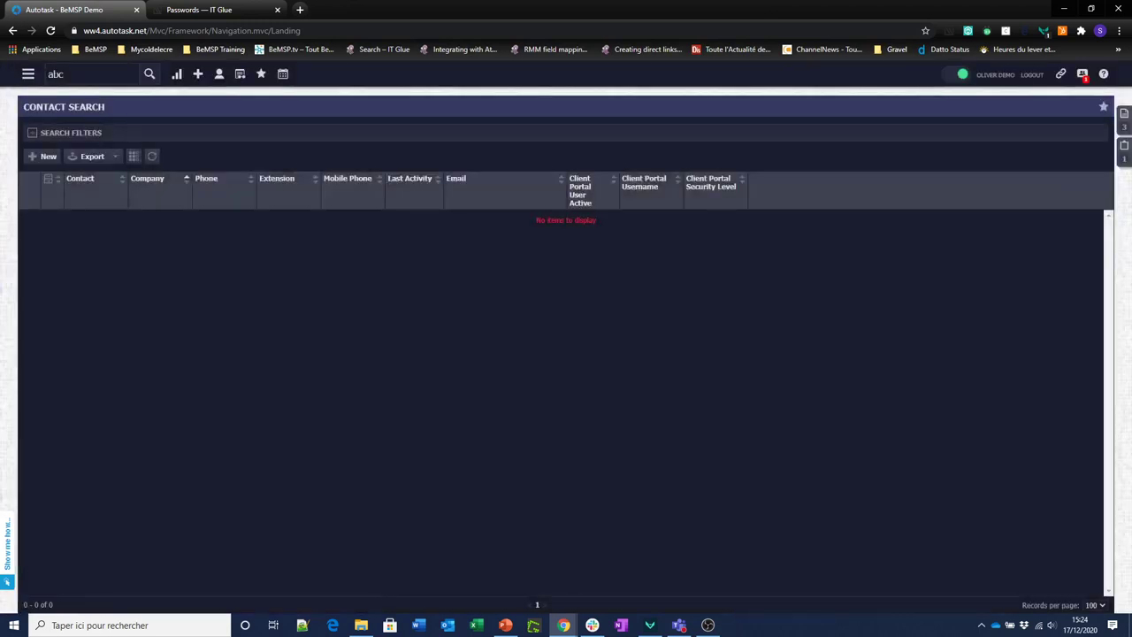
{"action": "left_click", "coordinate": [78, 75]}
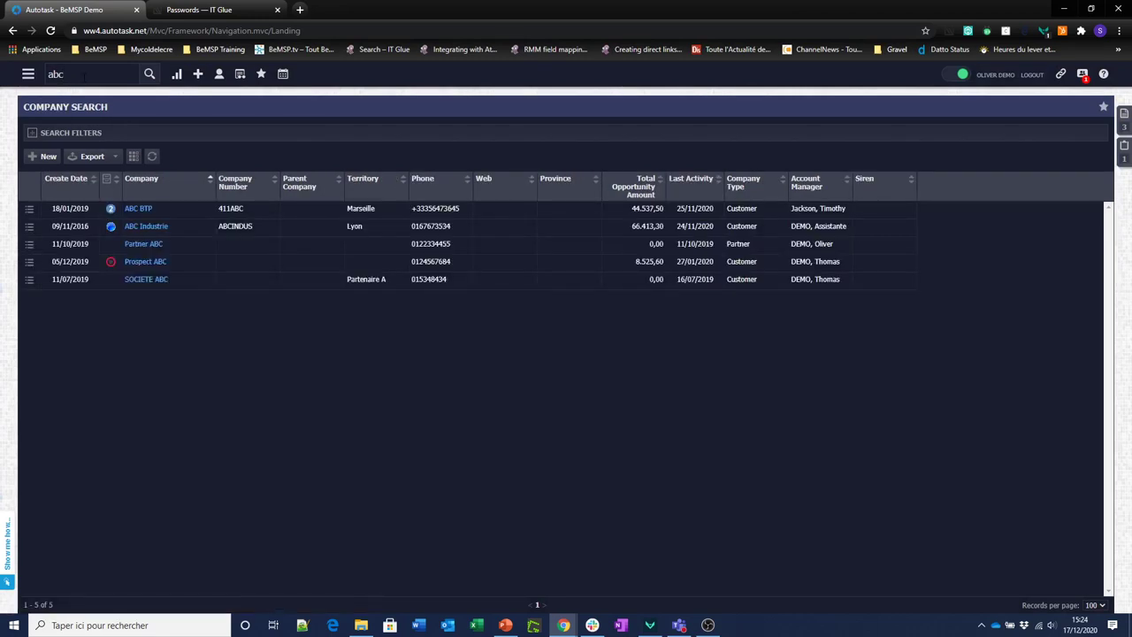
Step: View the Technicien HelpDesk dashboard tab, then the Ventes tab group
{"action": "mouse_move", "coordinate": [176, 76]}
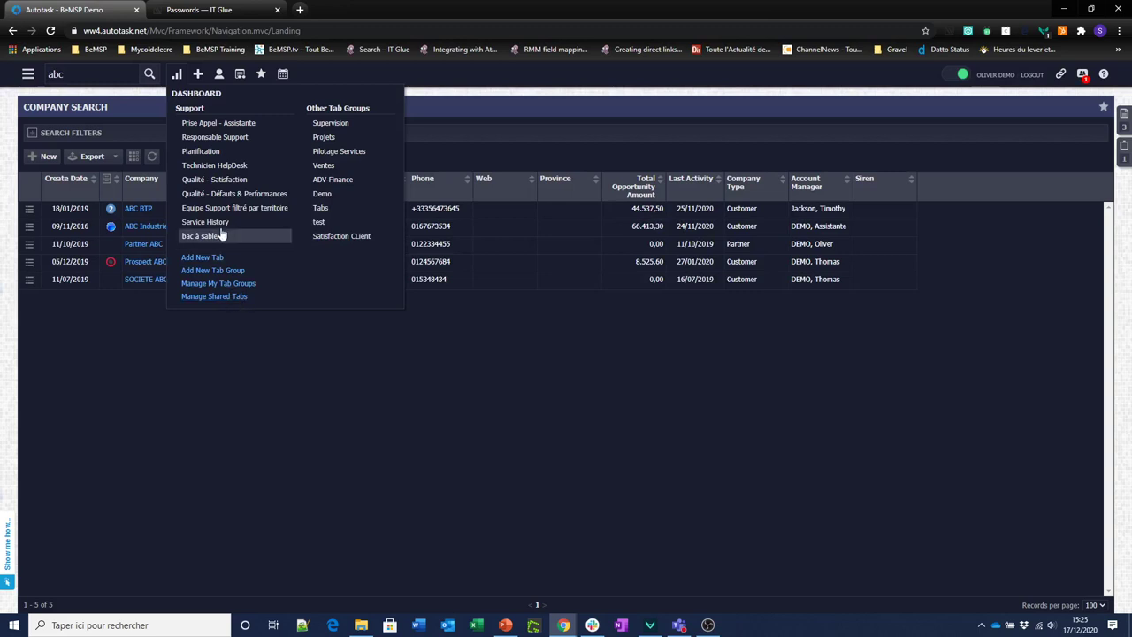
{"action": "left_click", "coordinate": [227, 168]}
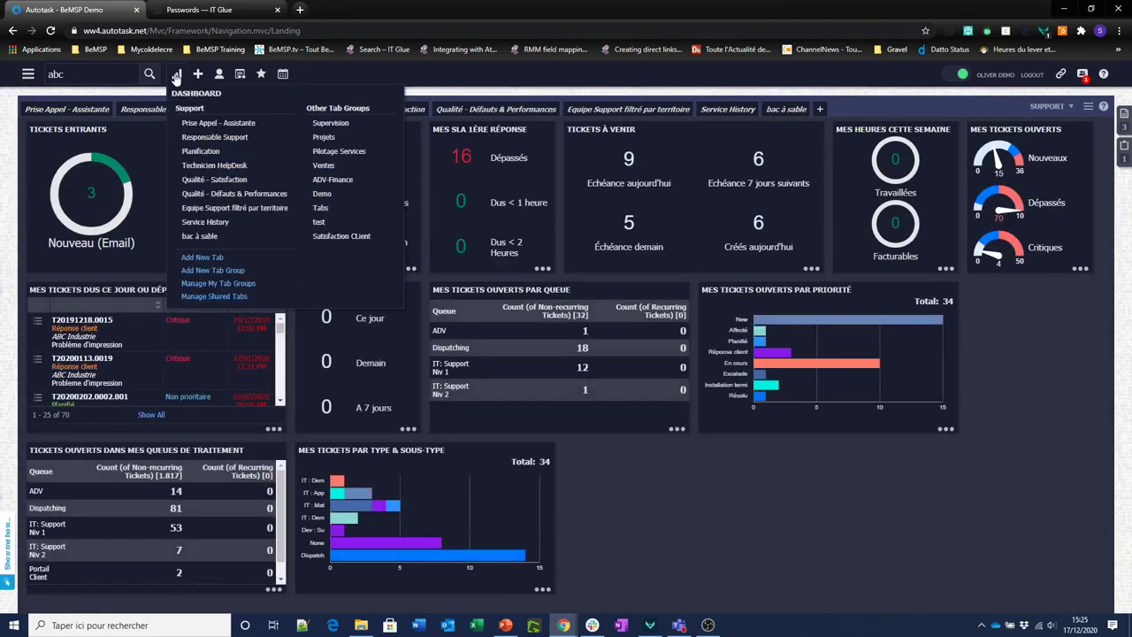
{"action": "left_click", "coordinate": [322, 166]}
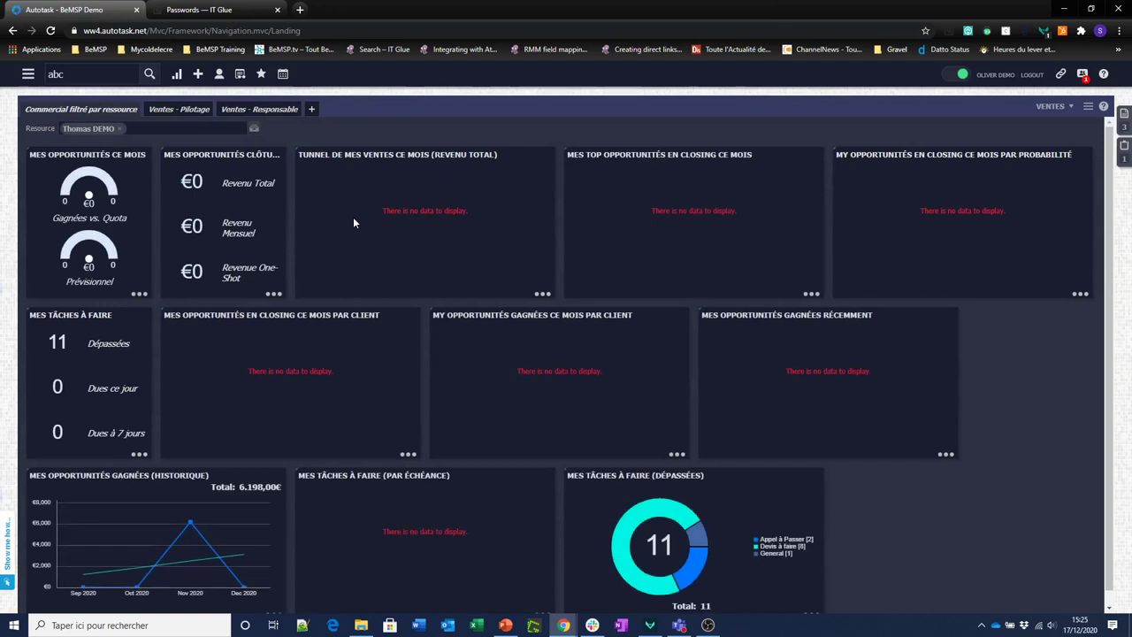
Step: Return to the Support tab group and open its bac à sable dashboard tab
{"action": "left_click", "coordinate": [28, 78]}
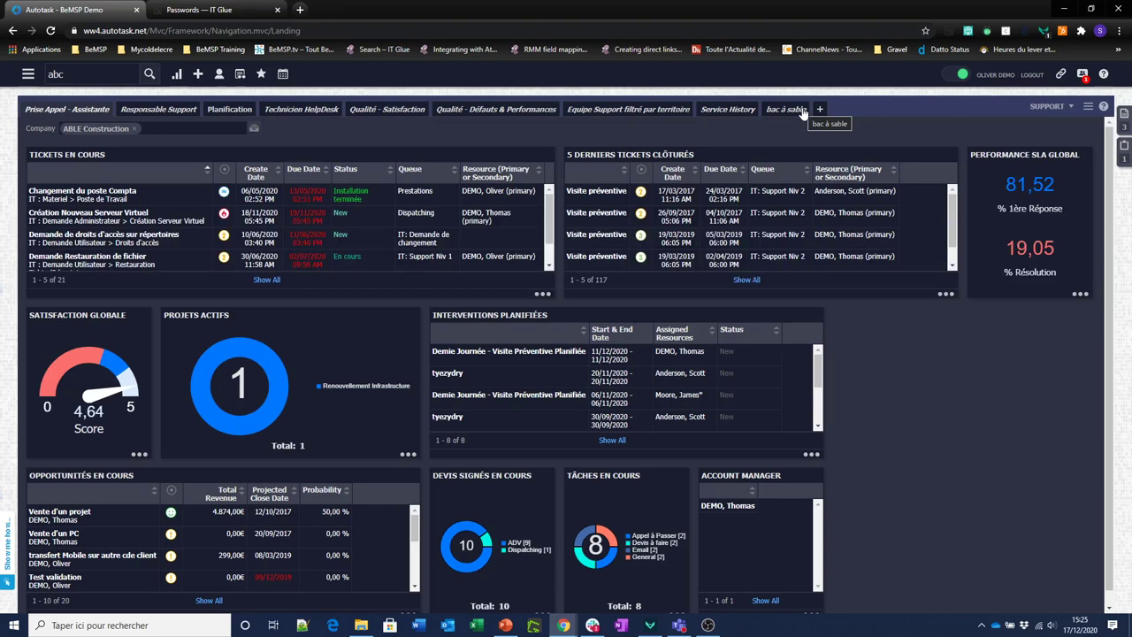
{"action": "left_click", "coordinate": [1071, 106]}
{"action": "left_click", "coordinate": [788, 111]}
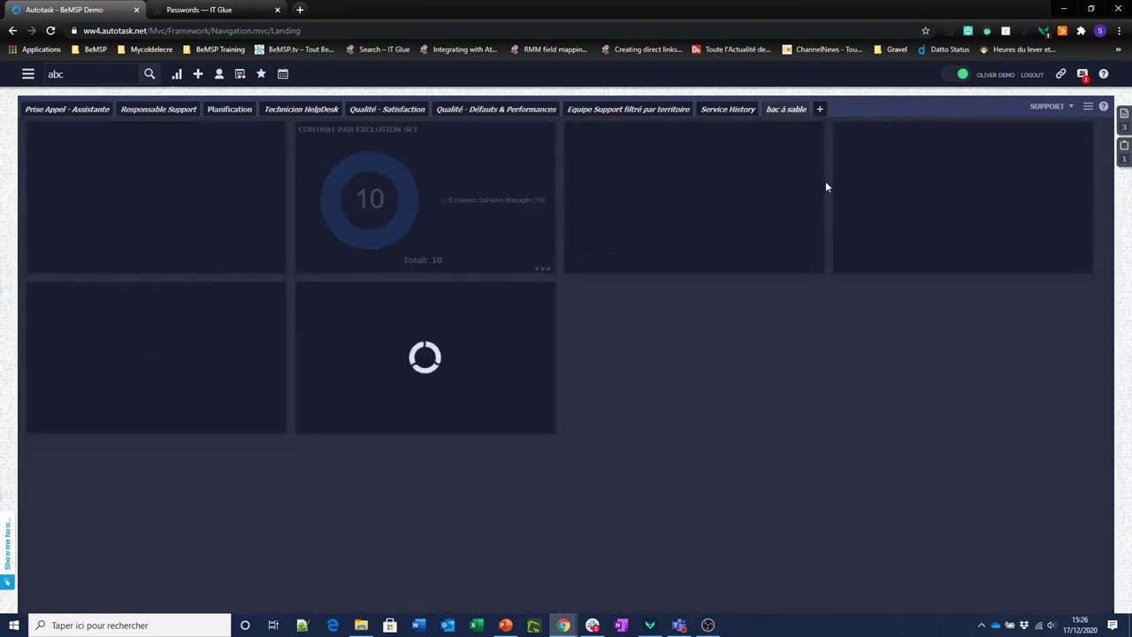
Step: Examine the bac à sable tab's settings, including the tab group choices and new-group form, then close them without saving
{"action": "mouse_move", "coordinate": [1087, 107]}
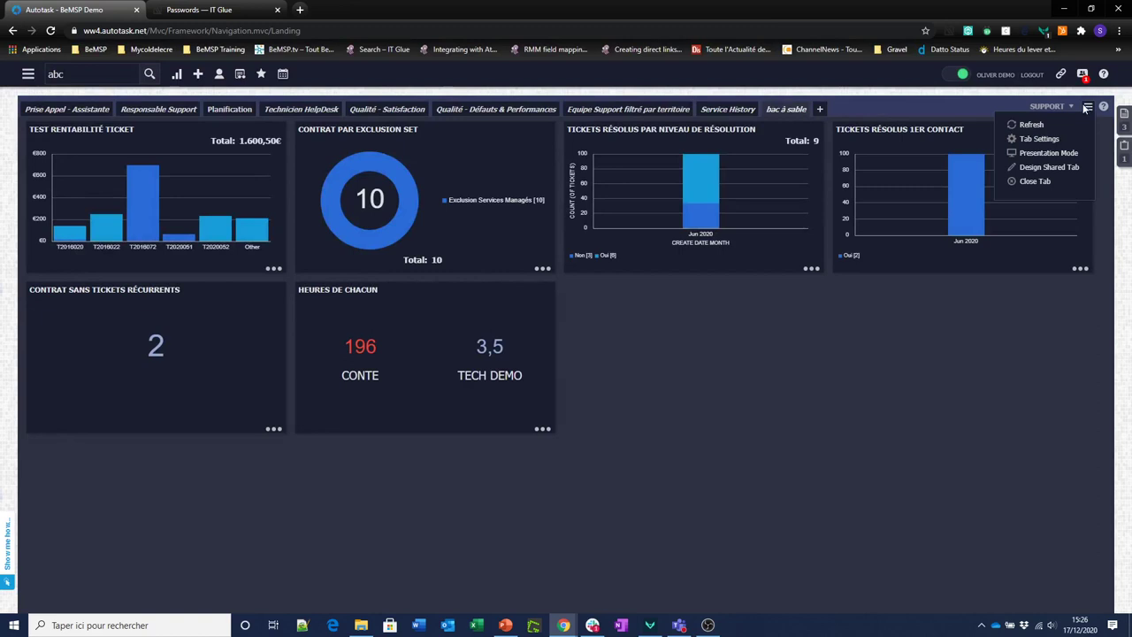
{"action": "left_click", "coordinate": [1054, 141]}
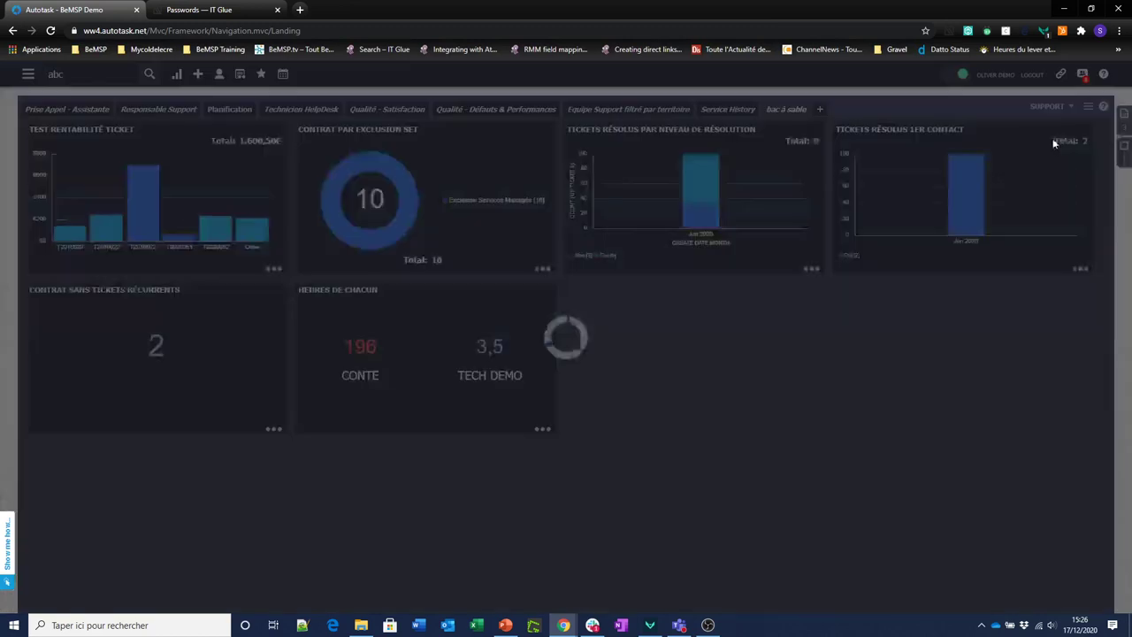
{"action": "left_click", "coordinate": [433, 372]}
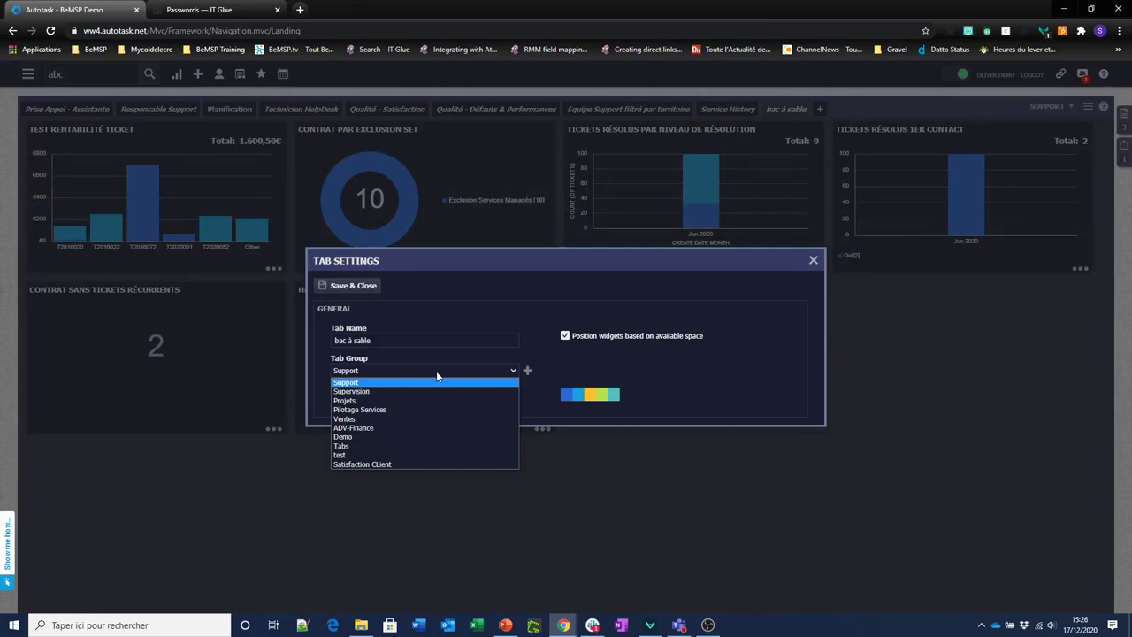
{"action": "left_click", "coordinate": [436, 372]}
{"action": "left_click", "coordinate": [527, 371]}
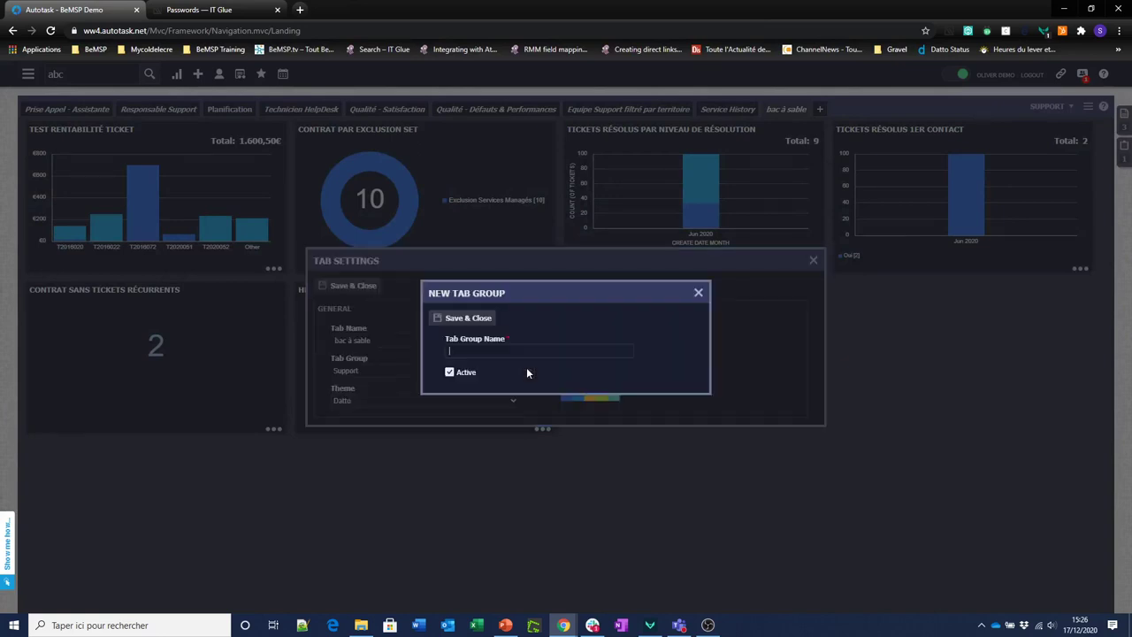
{"action": "left_click", "coordinate": [699, 293]}
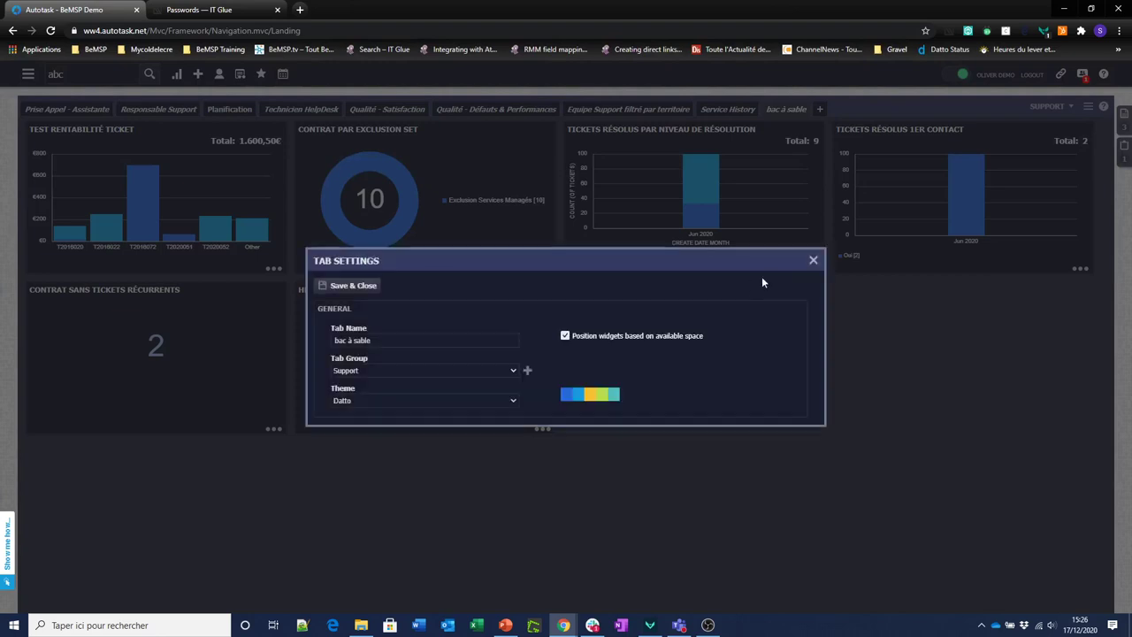
{"action": "left_click", "coordinate": [813, 260]}
Step: Examine the record types available for quick creation and the saved bookmarks
{"action": "left_click", "coordinate": [199, 75]}
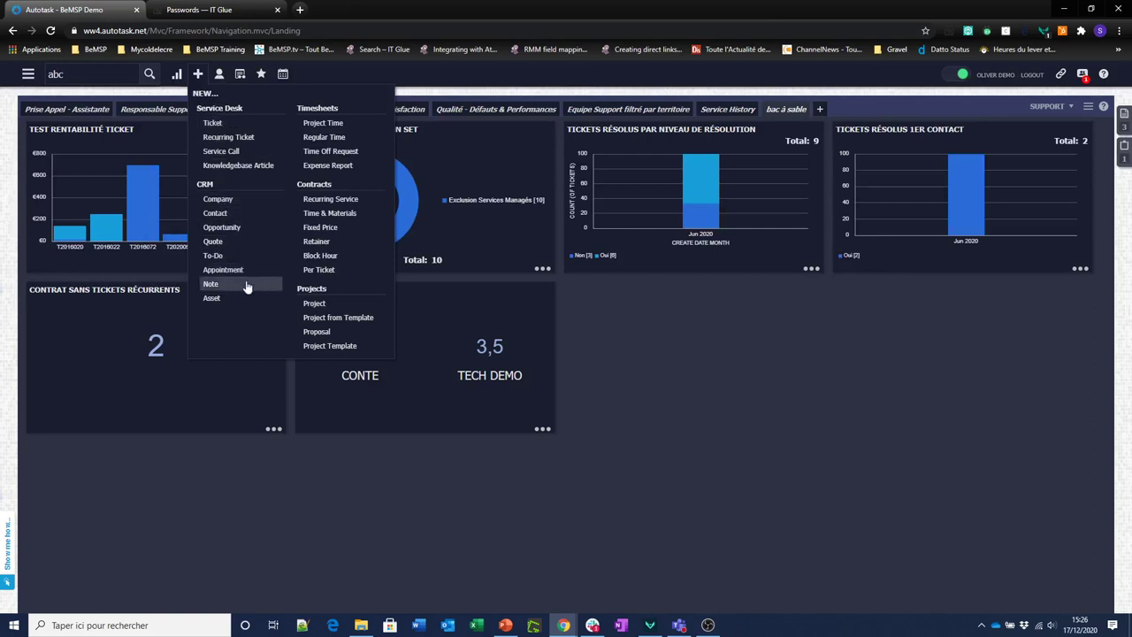
{"action": "mouse_move", "coordinate": [221, 76]}
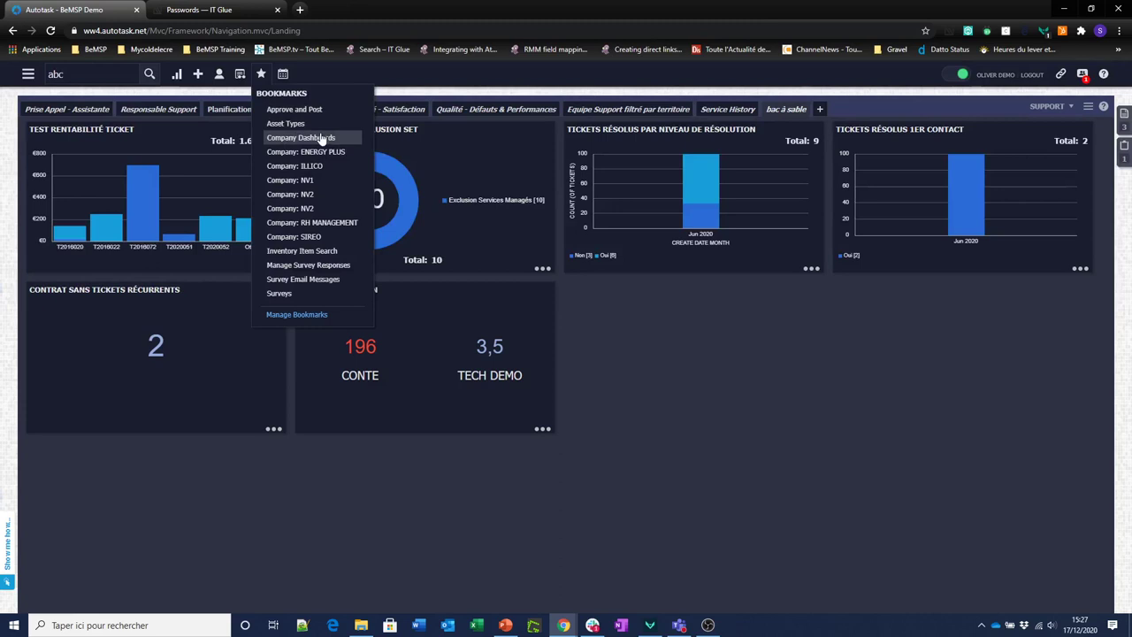
Step: View the Departments page under Your Organization in the admin features and settings, then return to the dashboard
{"action": "left_click", "coordinate": [29, 73]}
{"action": "mouse_move", "coordinate": [36, 249]}
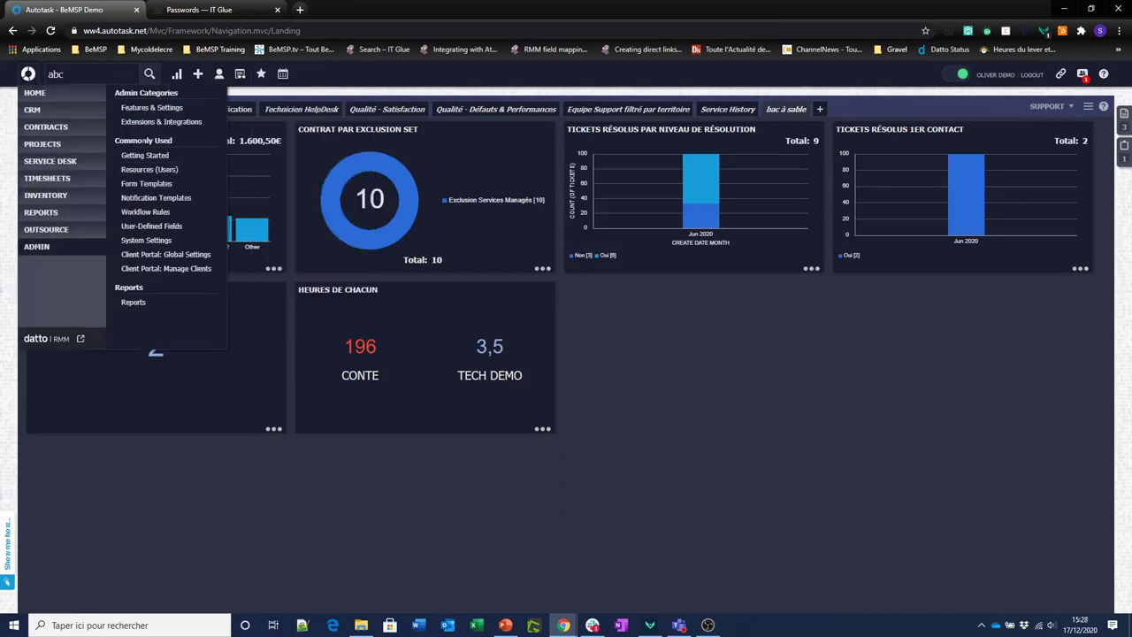
{"action": "left_click", "coordinate": [143, 108]}
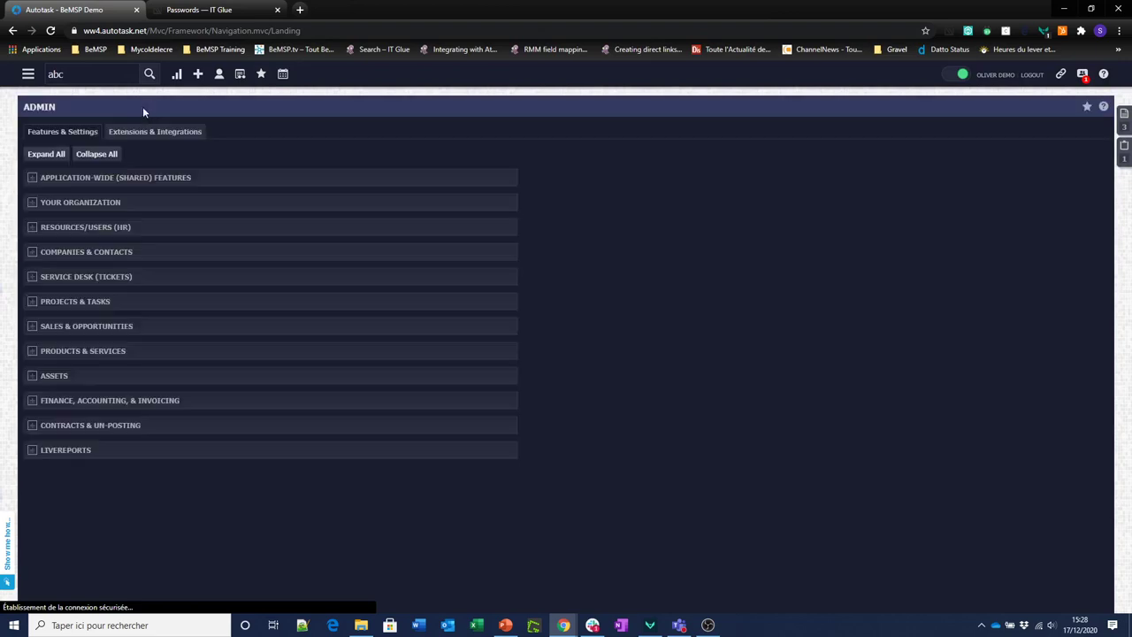
{"action": "left_click", "coordinate": [37, 204]}
{"action": "left_click", "coordinate": [69, 258]}
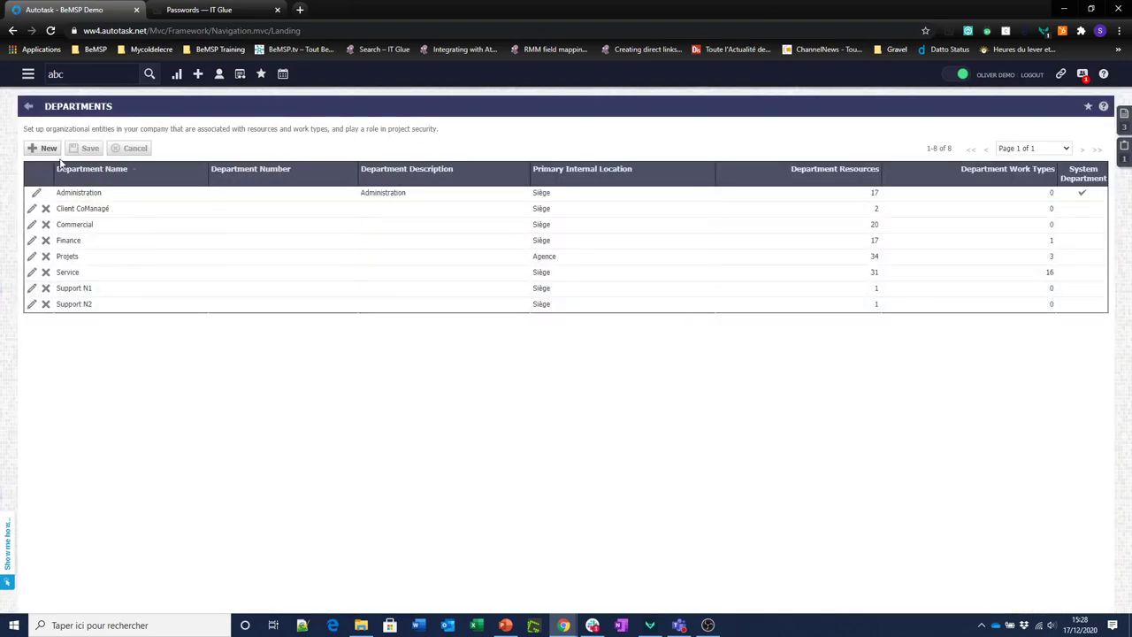
{"action": "left_click", "coordinate": [28, 74]}
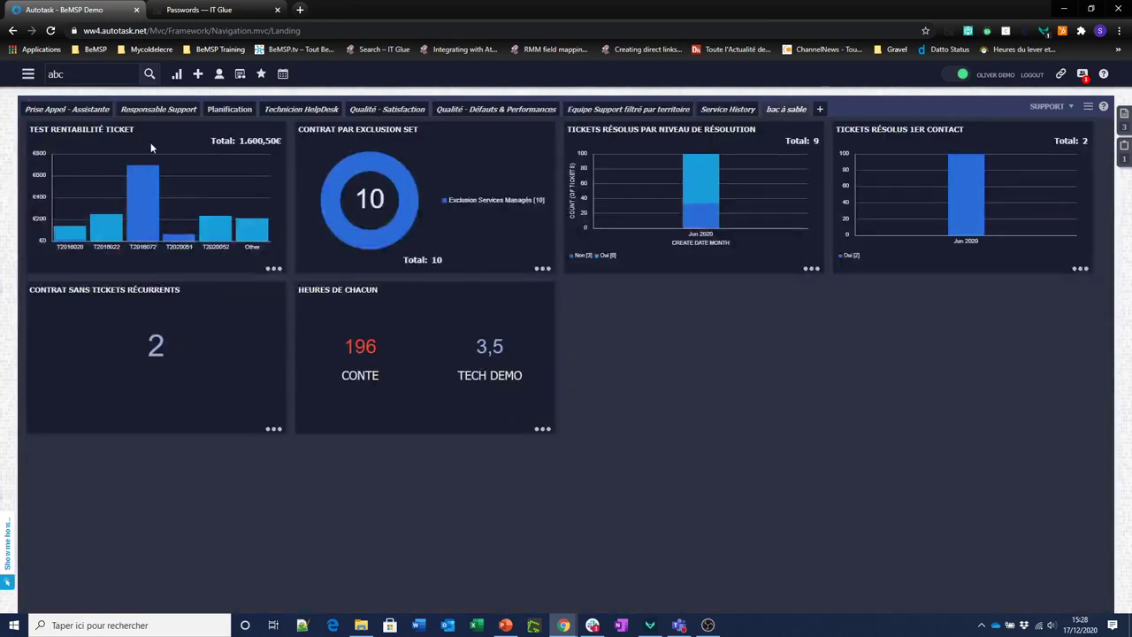
Step: Review the bookmarks and calendar overview, then open My Calendar and display another demo resource's week
{"action": "left_click", "coordinate": [261, 75]}
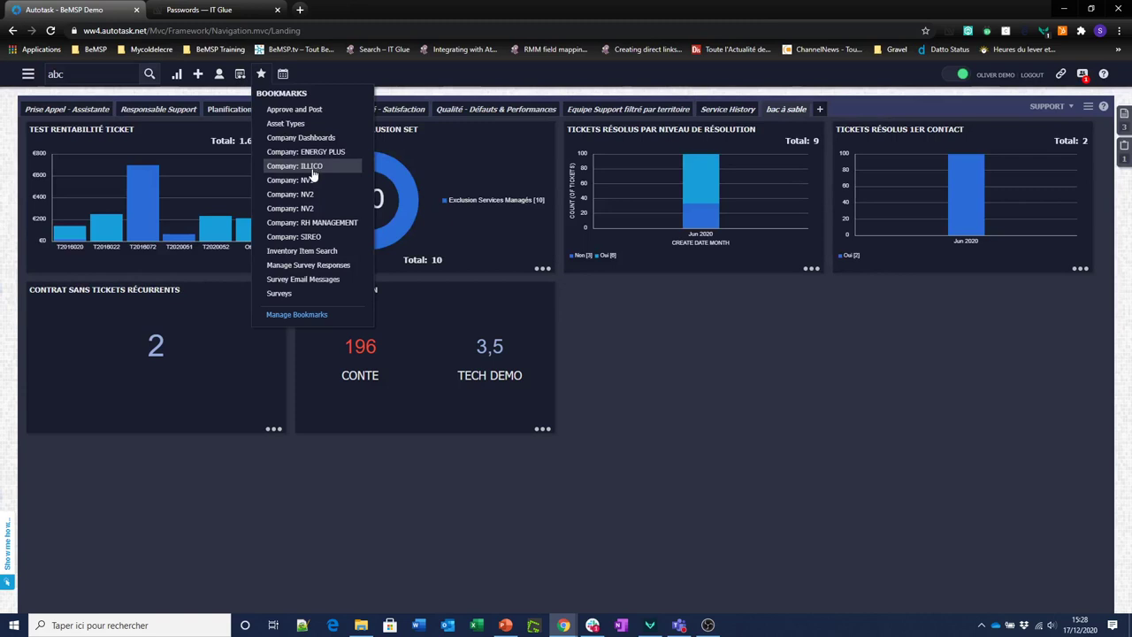
{"action": "mouse_move", "coordinate": [284, 76]}
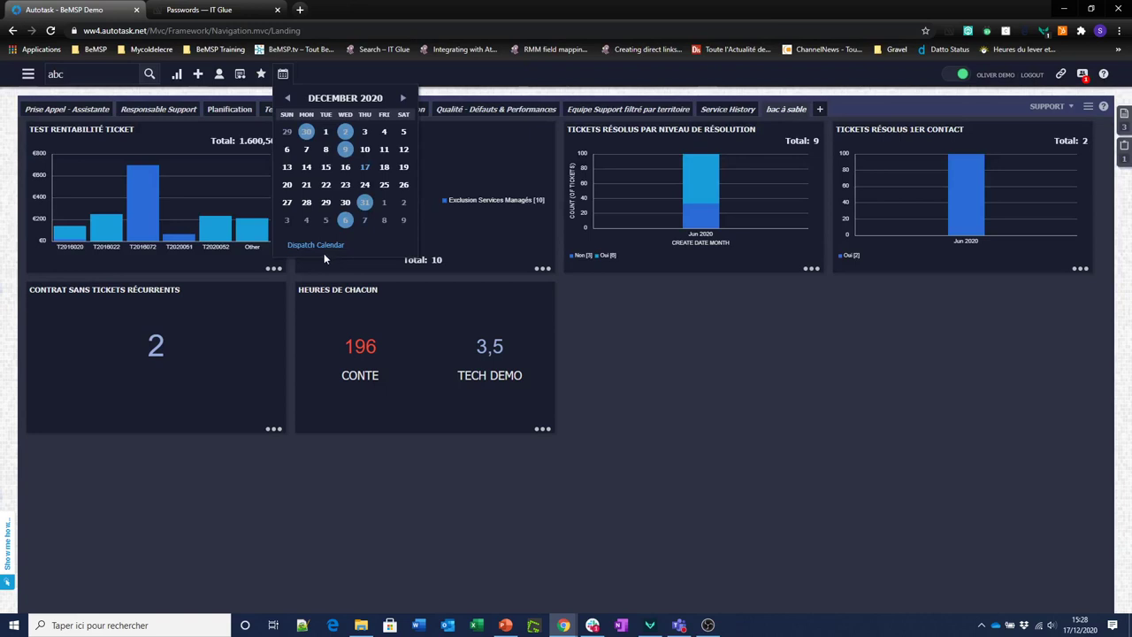
{"action": "left_click", "coordinate": [283, 74]}
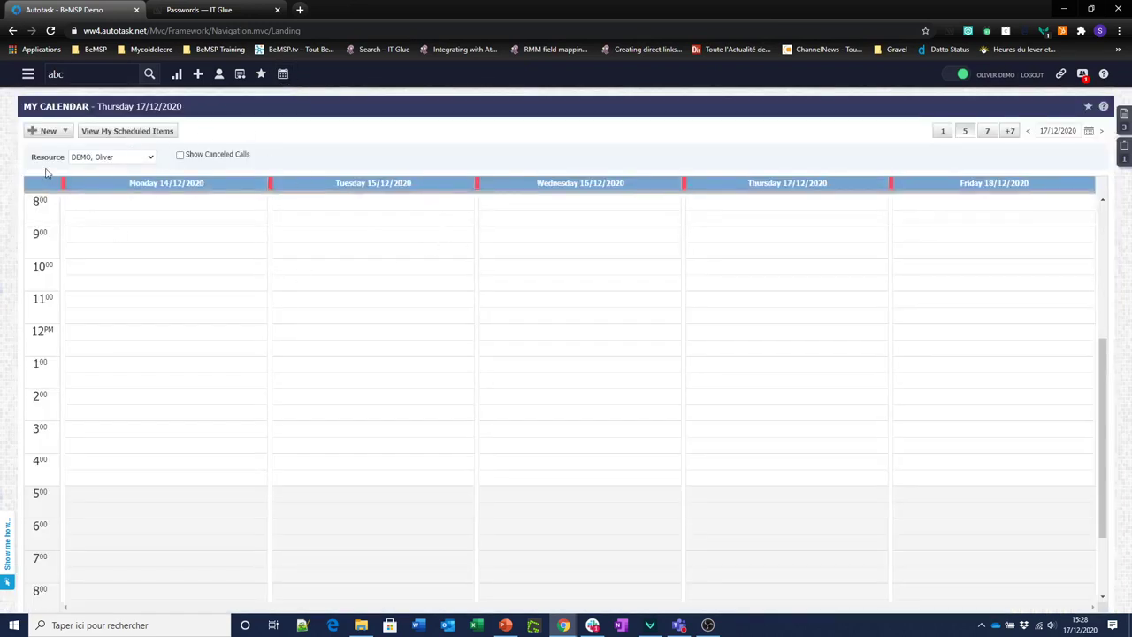
{"action": "left_click", "coordinate": [150, 159]}
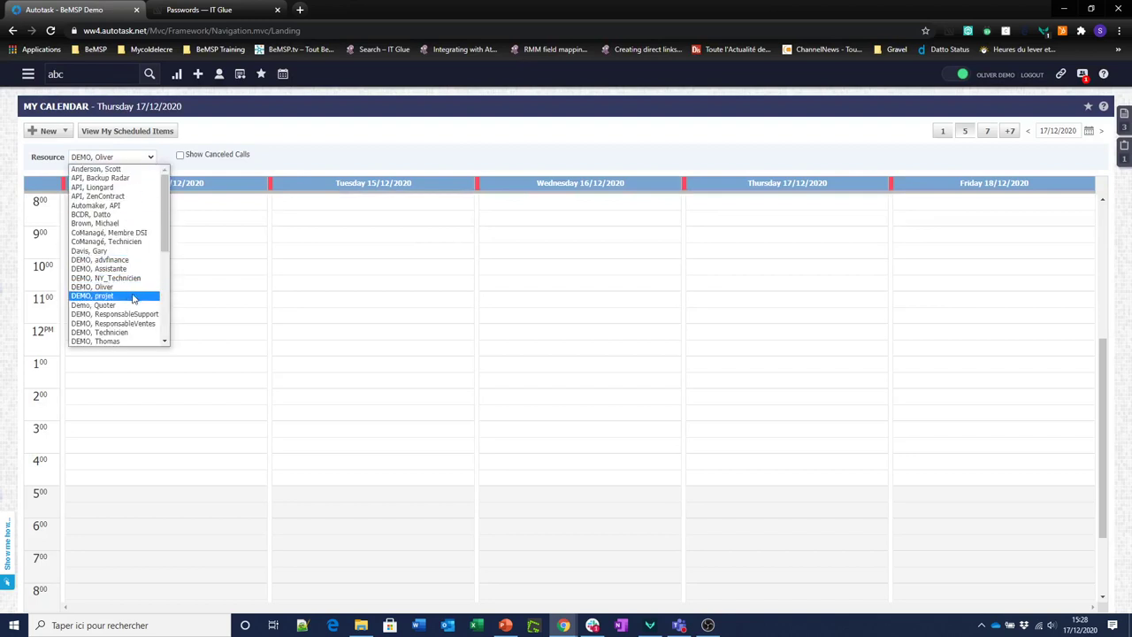
{"action": "left_click", "coordinate": [128, 342]}
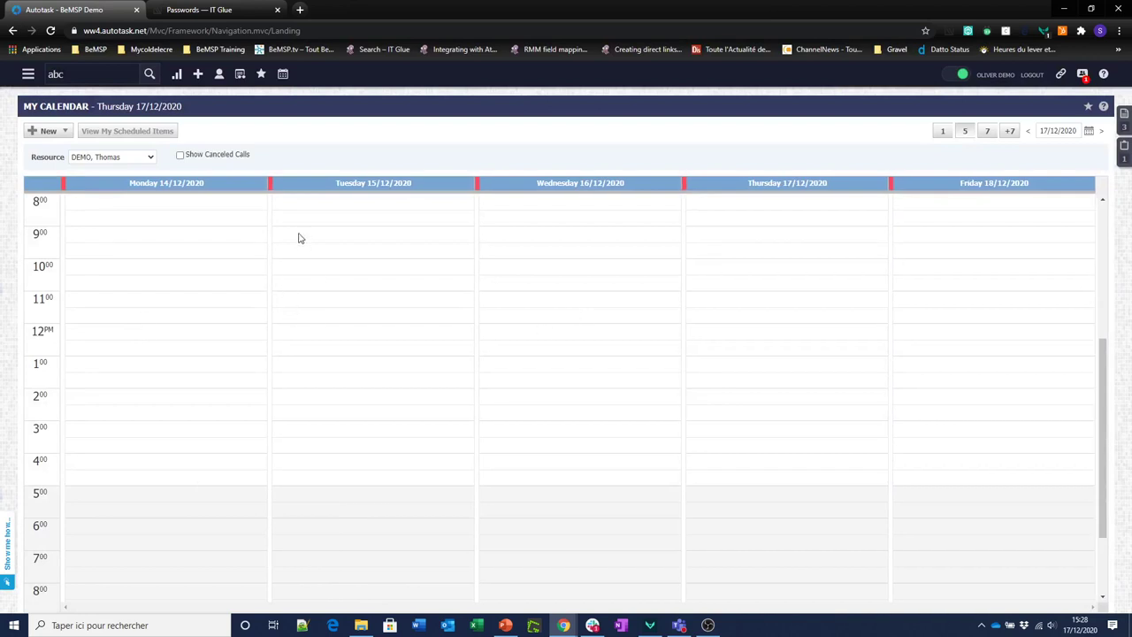
Step: Open the Dispatch Calendar and examine its view options and resource selector, then close the selector without choosing anyone
{"action": "left_click", "coordinate": [283, 73]}
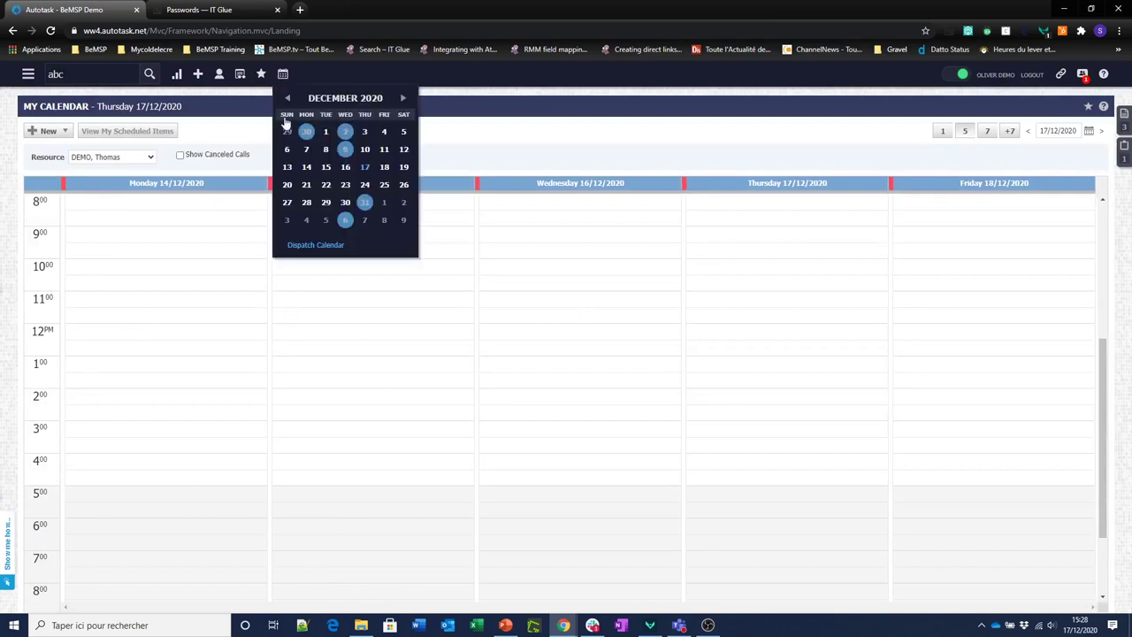
{"action": "left_click", "coordinate": [324, 246]}
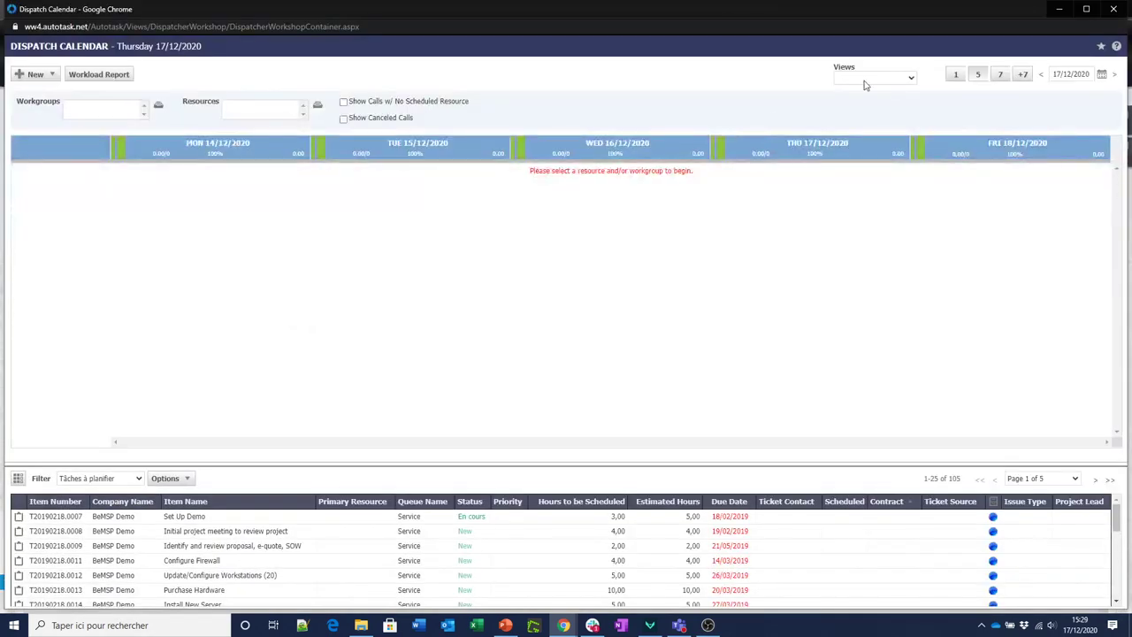
{"action": "left_click", "coordinate": [908, 81]}
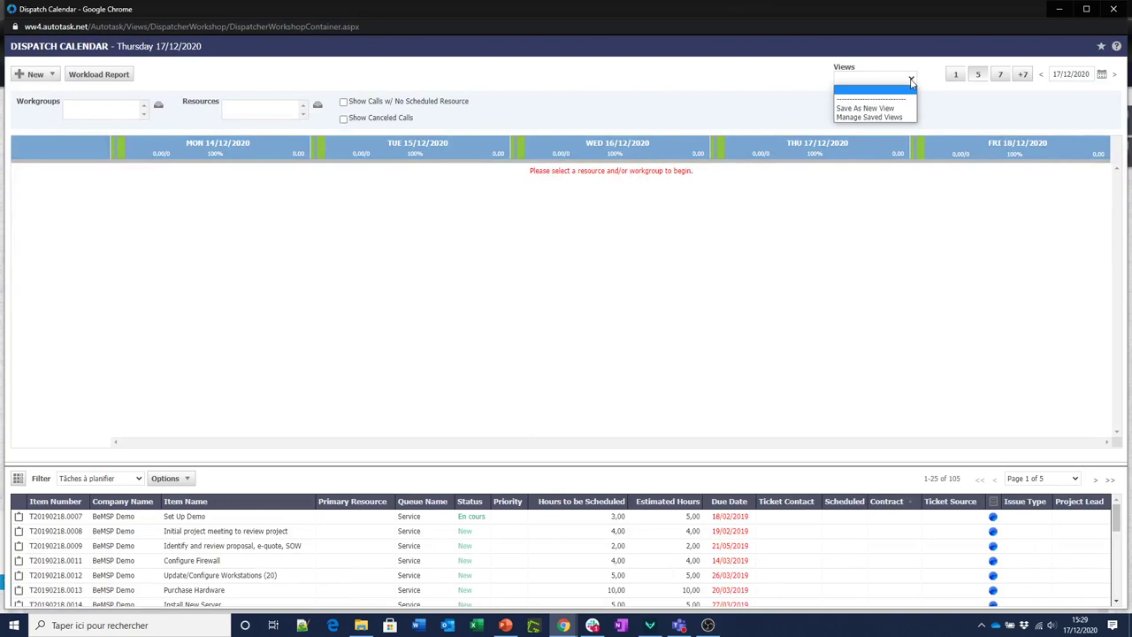
{"action": "left_click", "coordinate": [317, 106]}
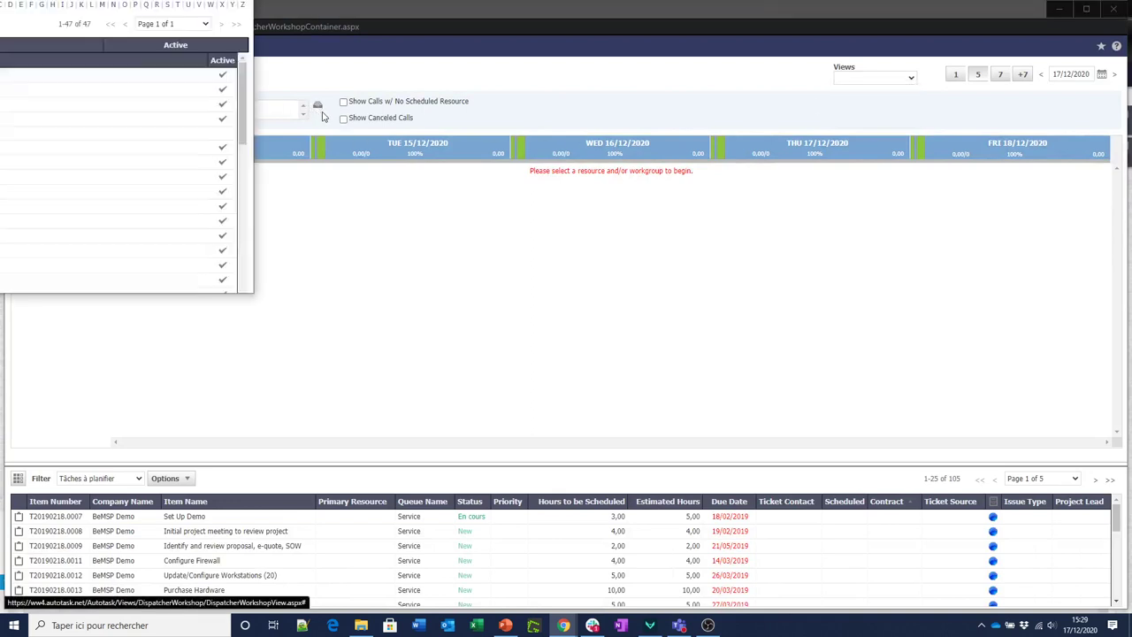
{"action": "scroll", "coordinate": [245, 60], "scroll_direction": "down", "scroll_amount": 3}
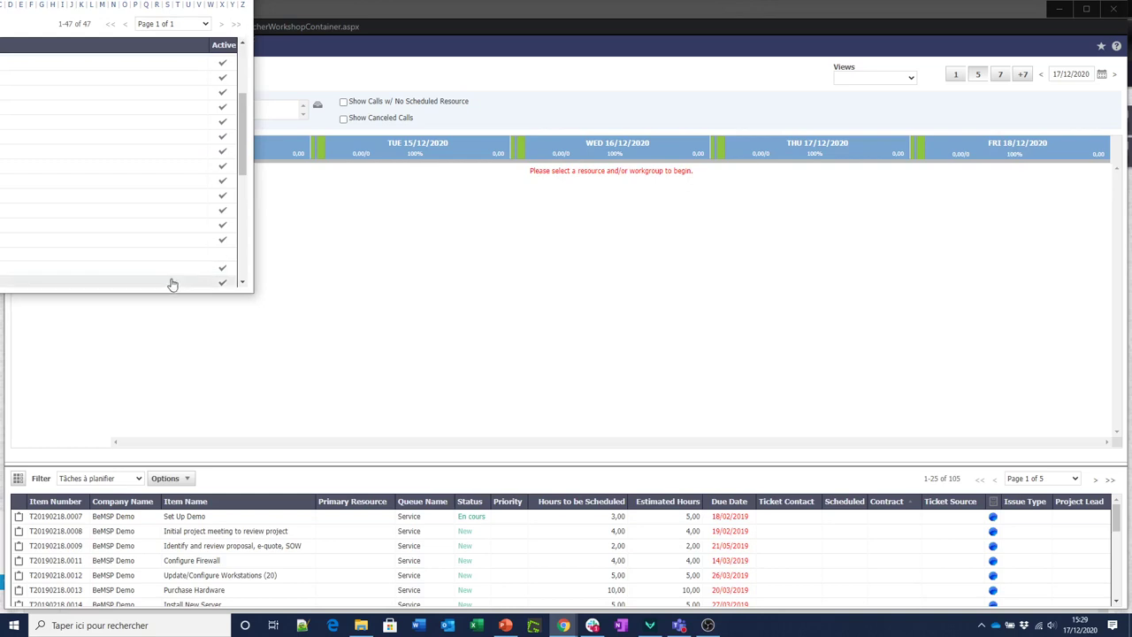
{"action": "left_click_drag", "start_coordinate": [169, 293], "coordinate": [71, 232]}
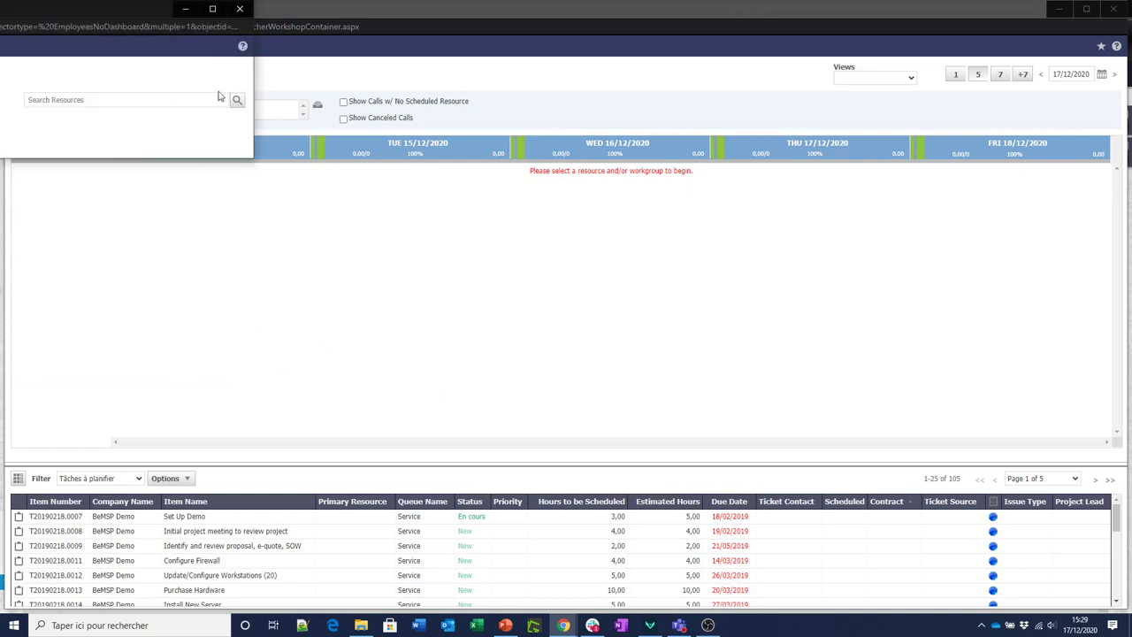
{"action": "left_click", "coordinate": [240, 9]}
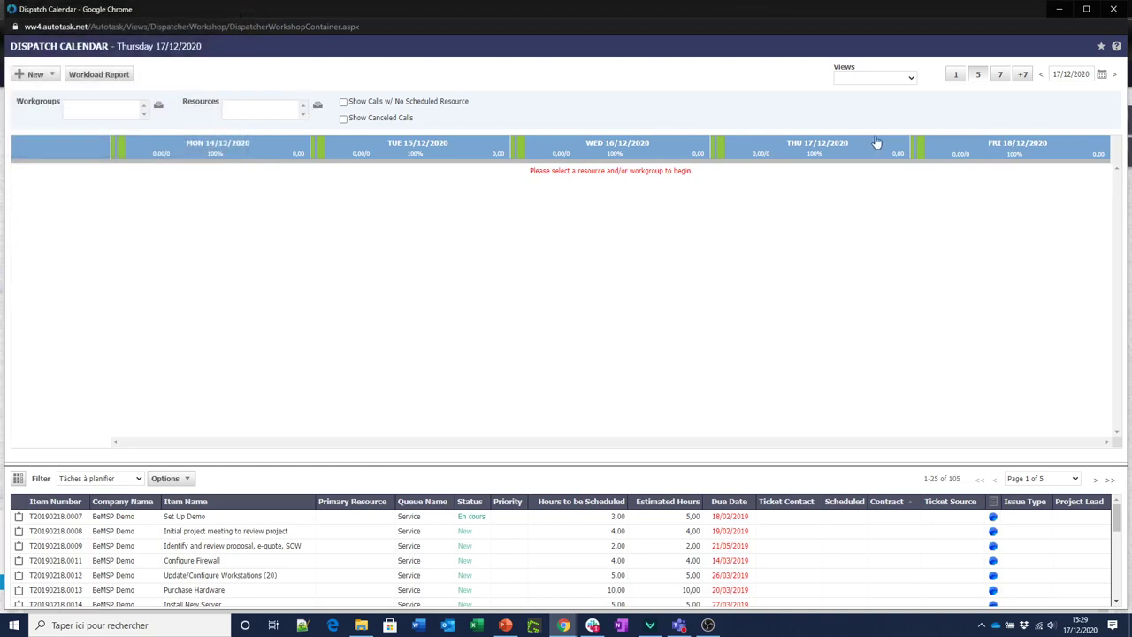
Step: Examine the Dispatch Calendar's options for saving and managing views and its Tâches à planifier list
{"action": "left_click", "coordinate": [908, 79]}
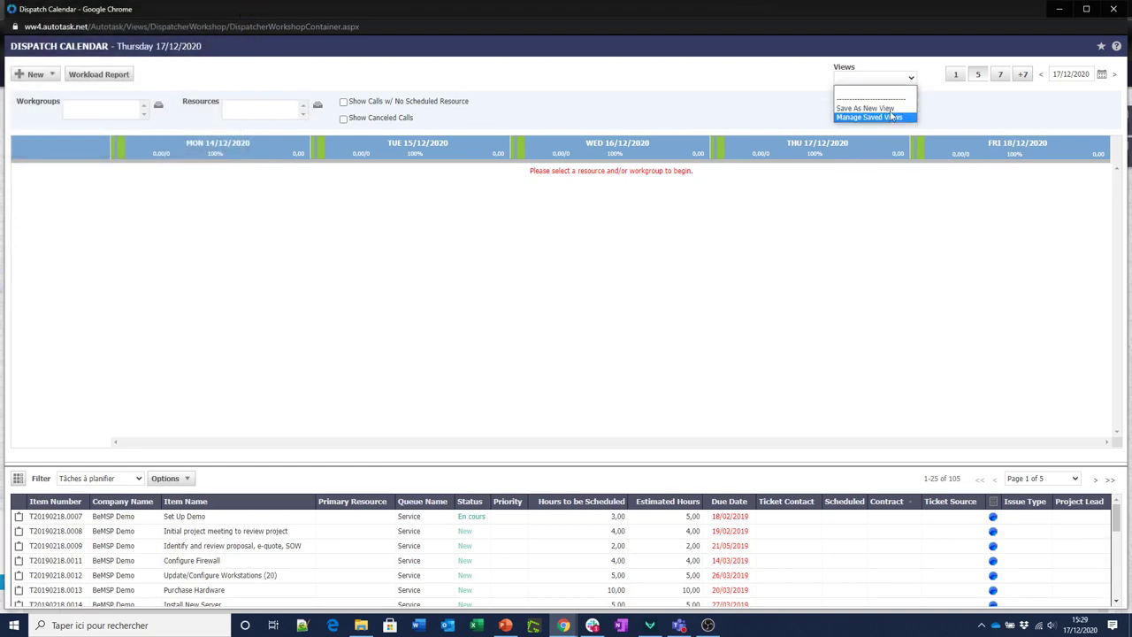
{"action": "left_click", "coordinate": [811, 215]}
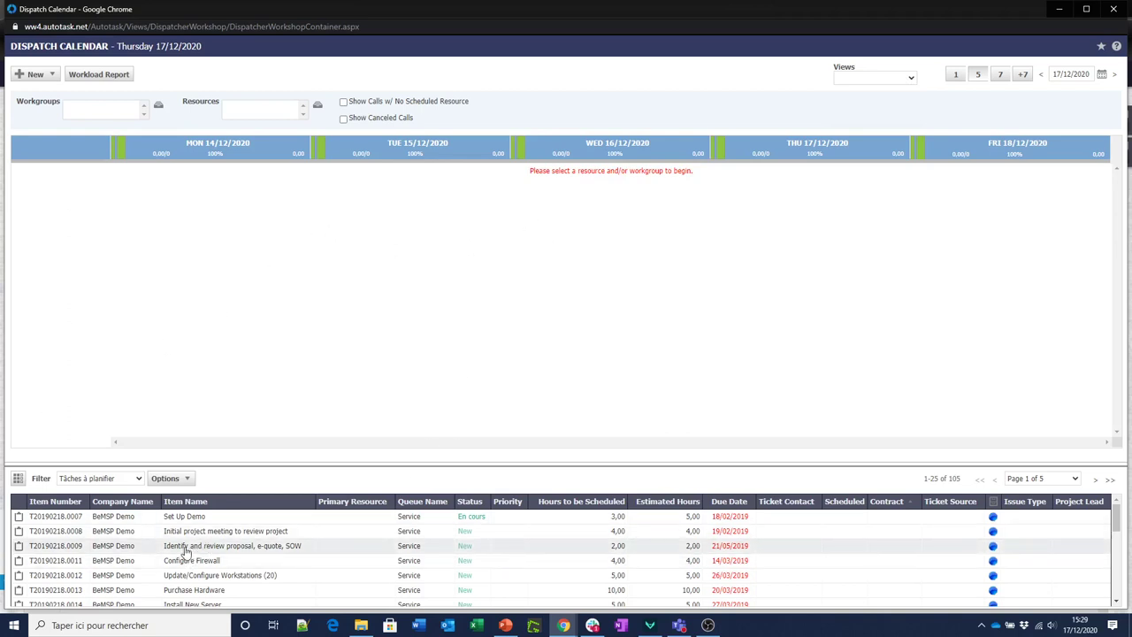
{"action": "left_click_drag", "start_coordinate": [186, 548], "coordinate": [223, 559]}
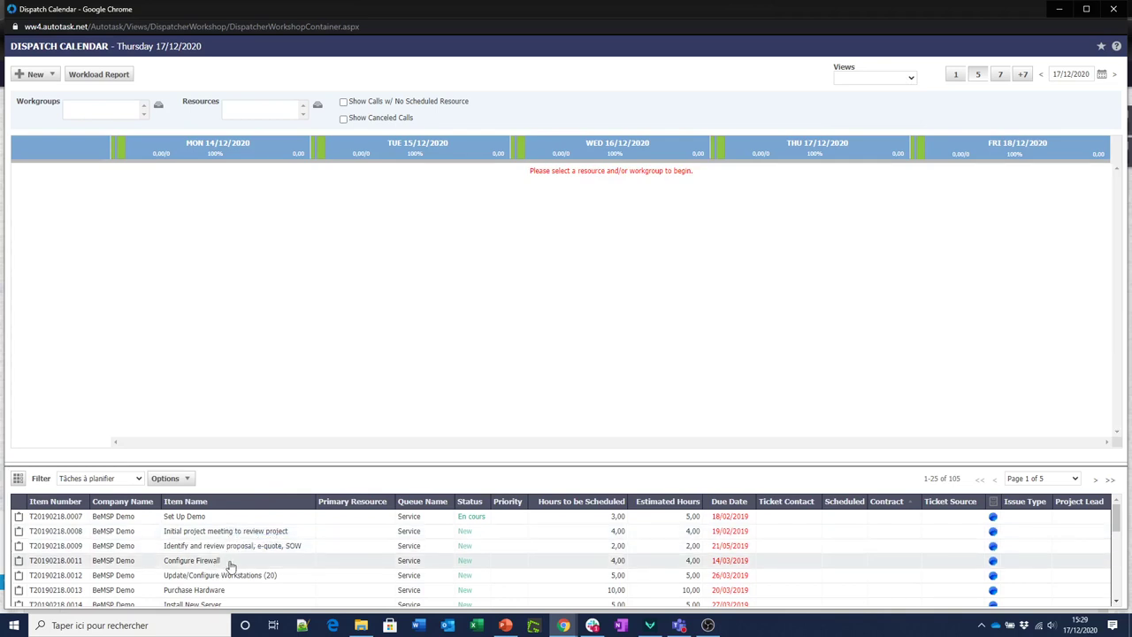
Step: Close the Dispatch Calendar and open the Prise Appel - Assistante dashboard in the Support tab group
{"action": "left_click", "coordinate": [1112, 9]}
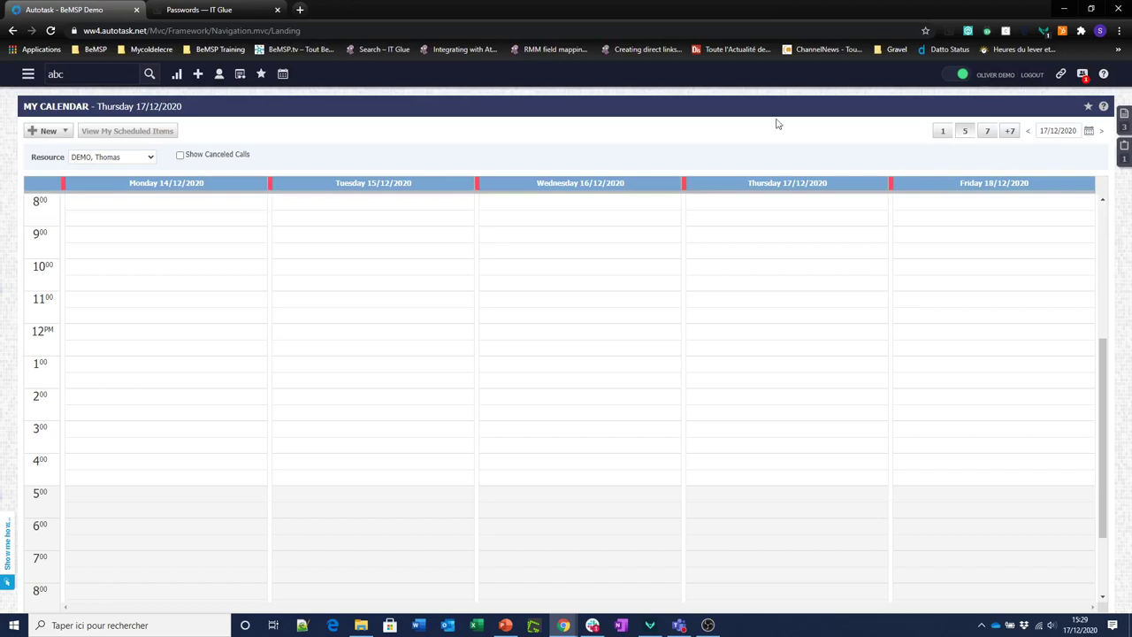
{"action": "left_click", "coordinate": [30, 74]}
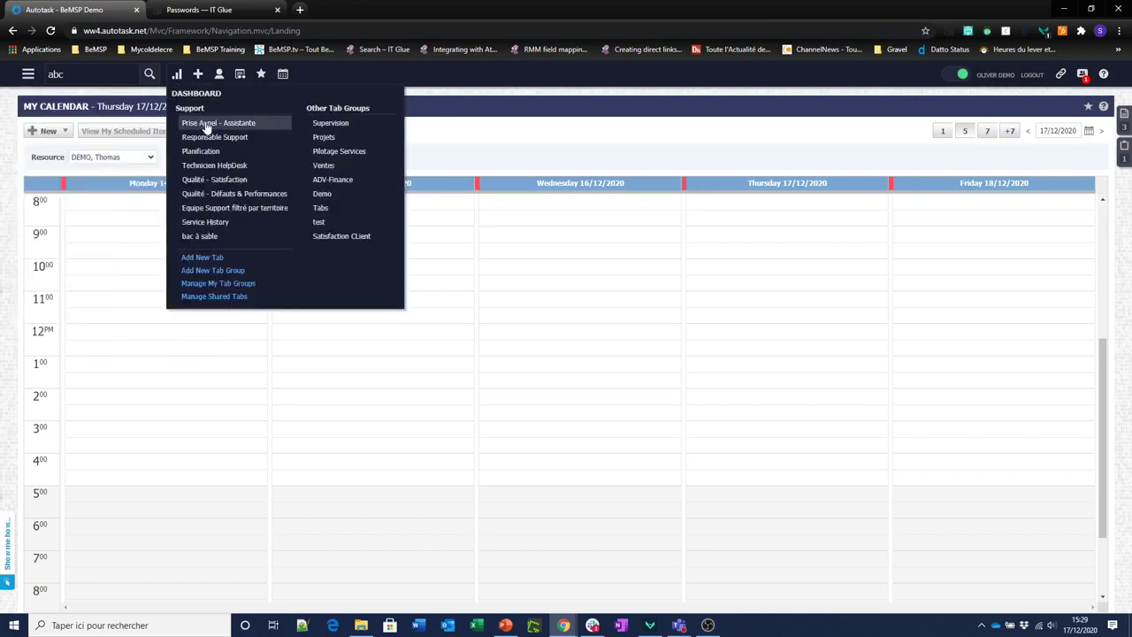
{"action": "left_click", "coordinate": [204, 124]}
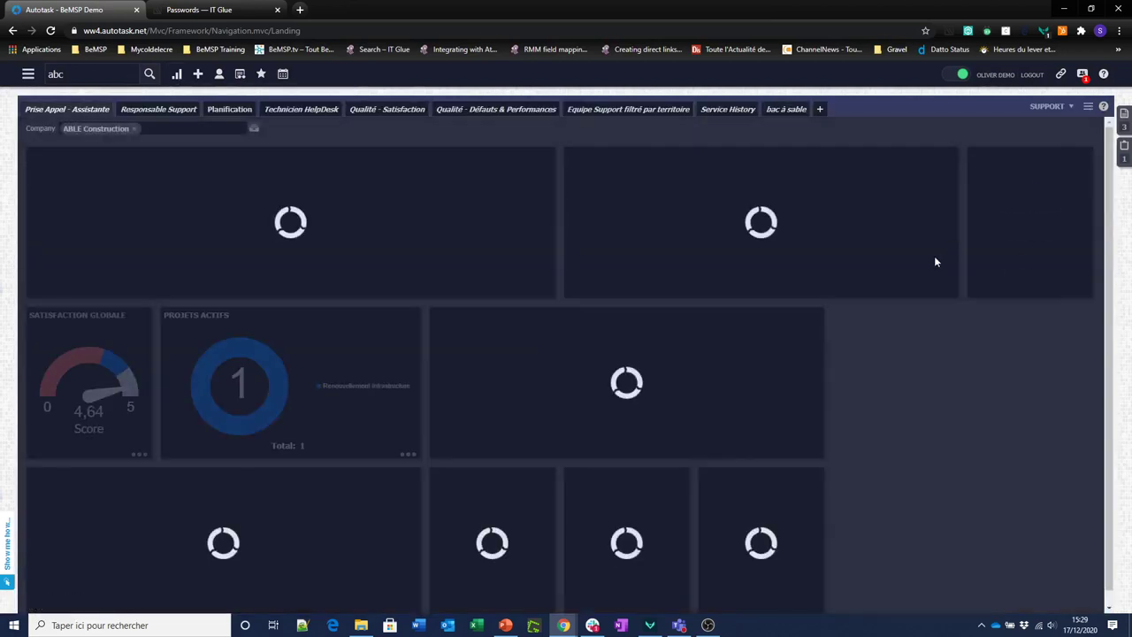
Step: Open the profile preferences and enable tabs or full browser windows instead of popups, leaving ticket time entries and notes inside the ticket window
{"action": "left_click", "coordinate": [996, 75]}
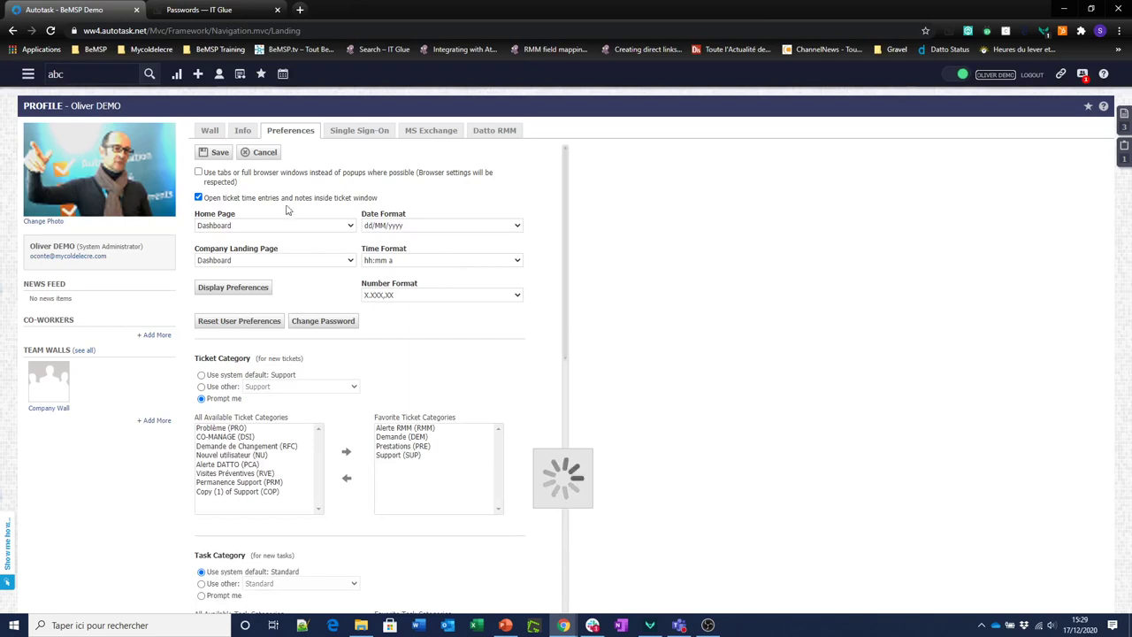
{"action": "left_click", "coordinate": [199, 172]}
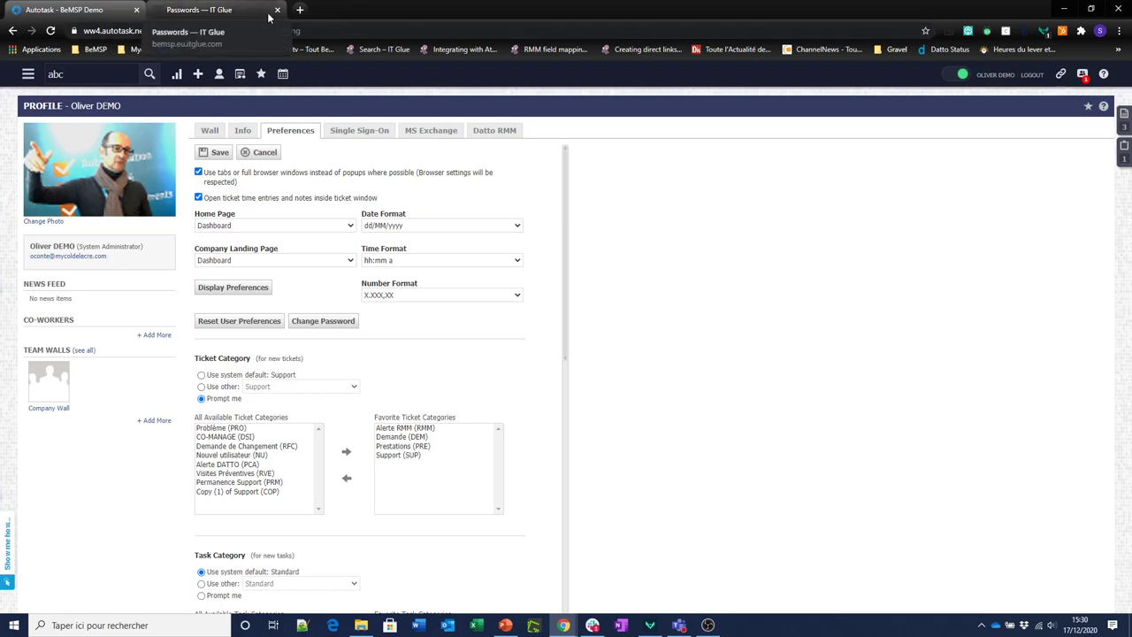
{"action": "left_click", "coordinate": [198, 198]}
{"action": "left_click", "coordinate": [198, 198]}
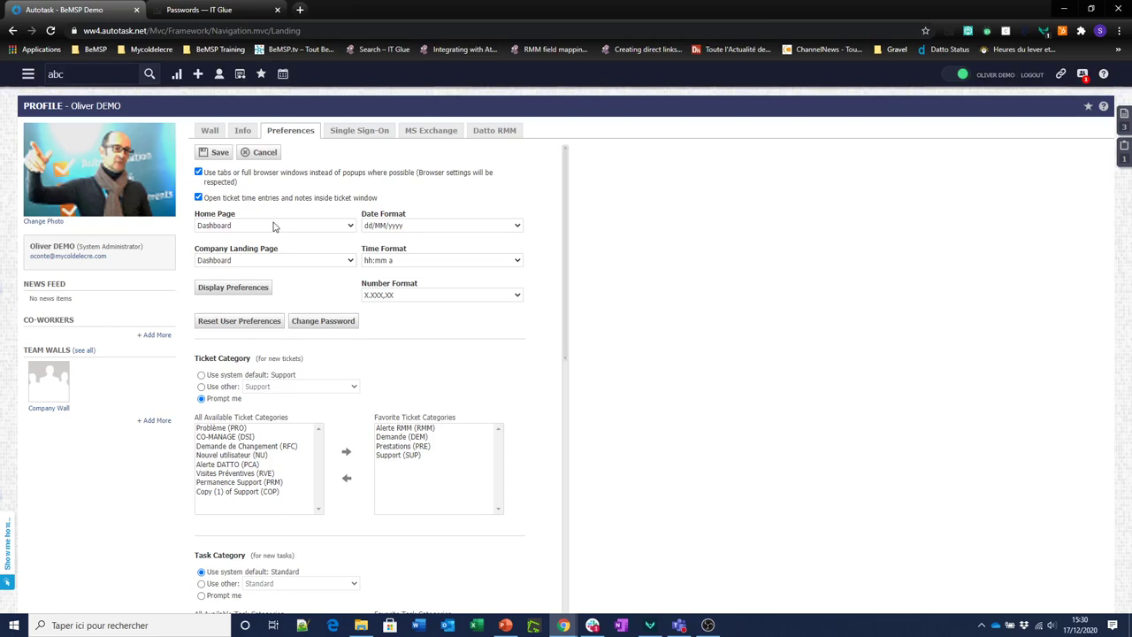
Step: Examine the Home Page and Company Landing Page choices in the profile preferences, keeping Dashboard for both
{"action": "left_click", "coordinate": [238, 227]}
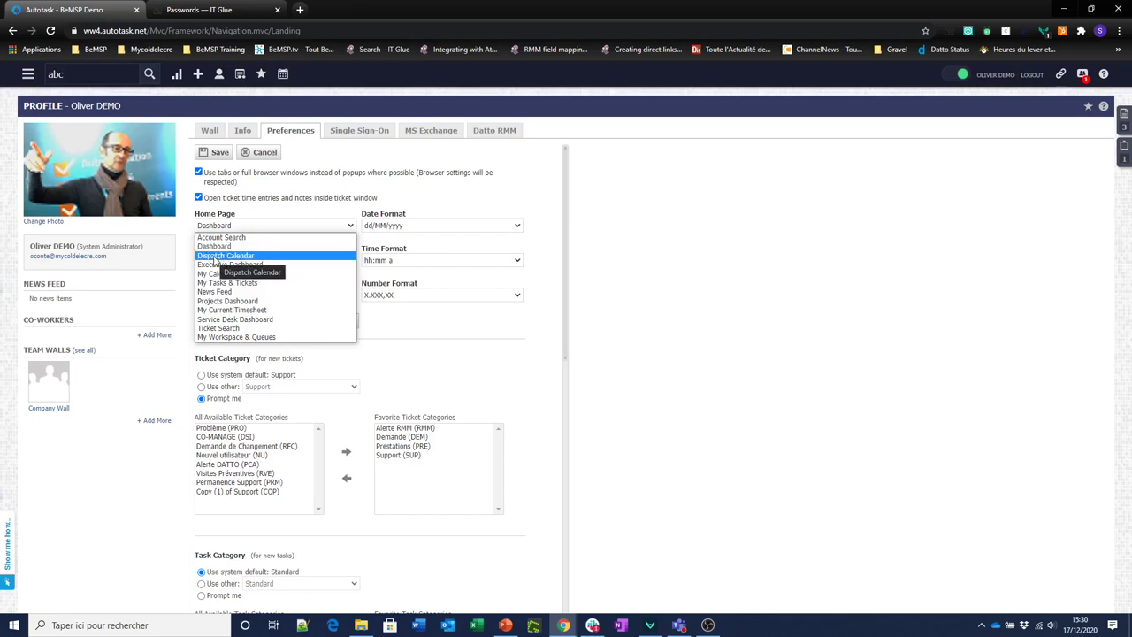
{"action": "left_click", "coordinate": [219, 247]}
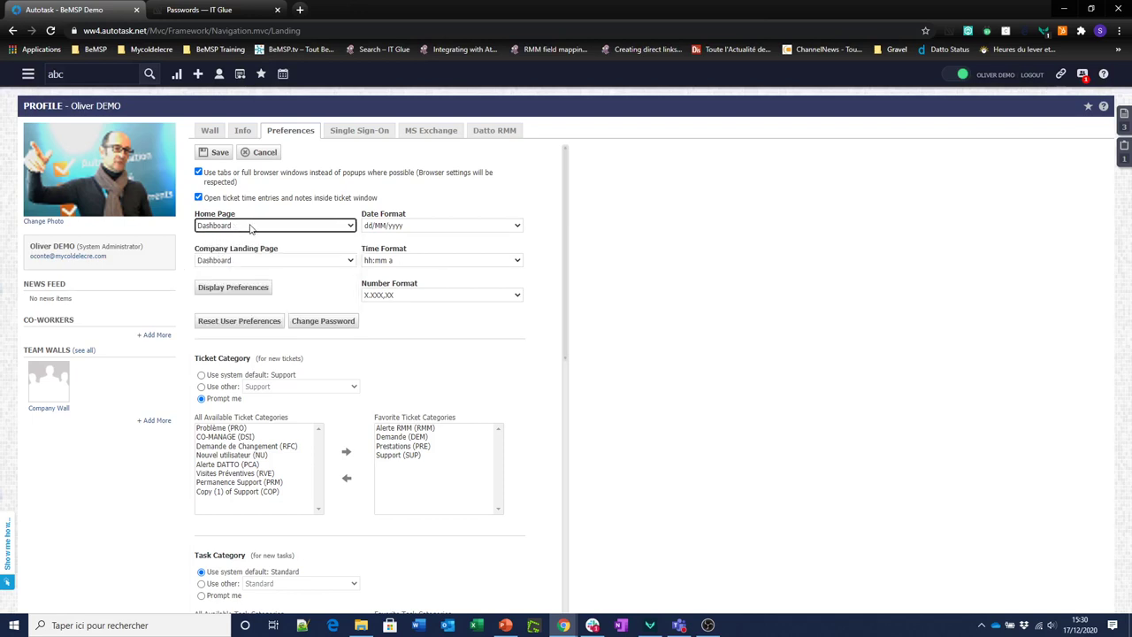
{"action": "left_click", "coordinate": [333, 264]}
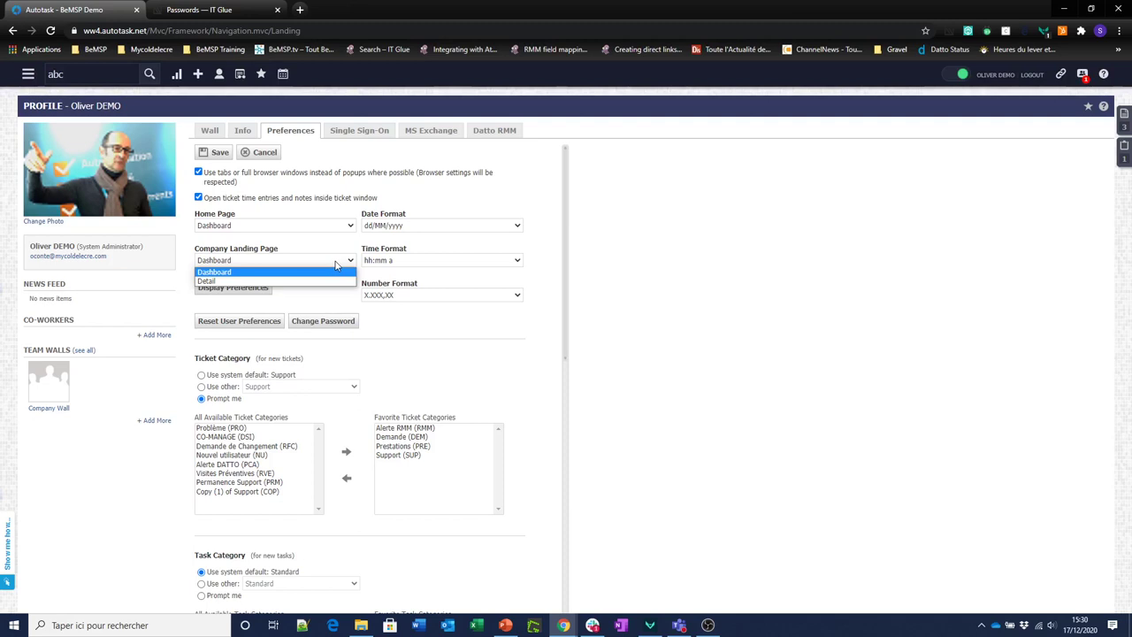
{"action": "left_click", "coordinate": [263, 273]}
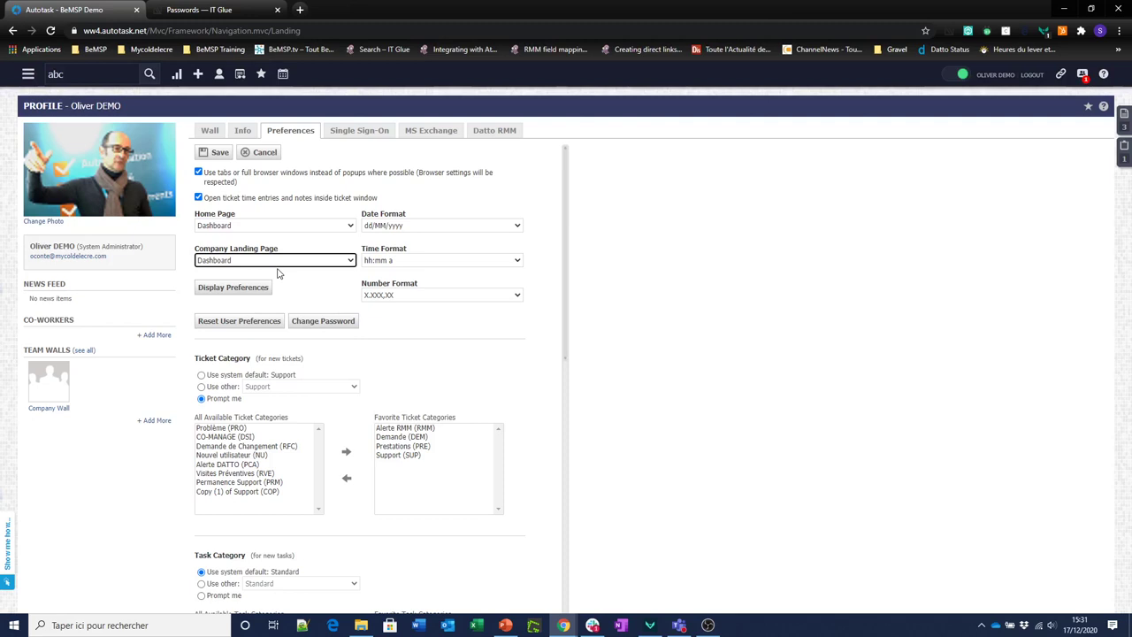
{"action": "left_click", "coordinate": [282, 260]}
{"action": "left_click", "coordinate": [269, 282]}
Step: Open the display preferences, preview the Denim background pattern, and choose Art Deco (gold) instead
{"action": "left_click", "coordinate": [256, 289]}
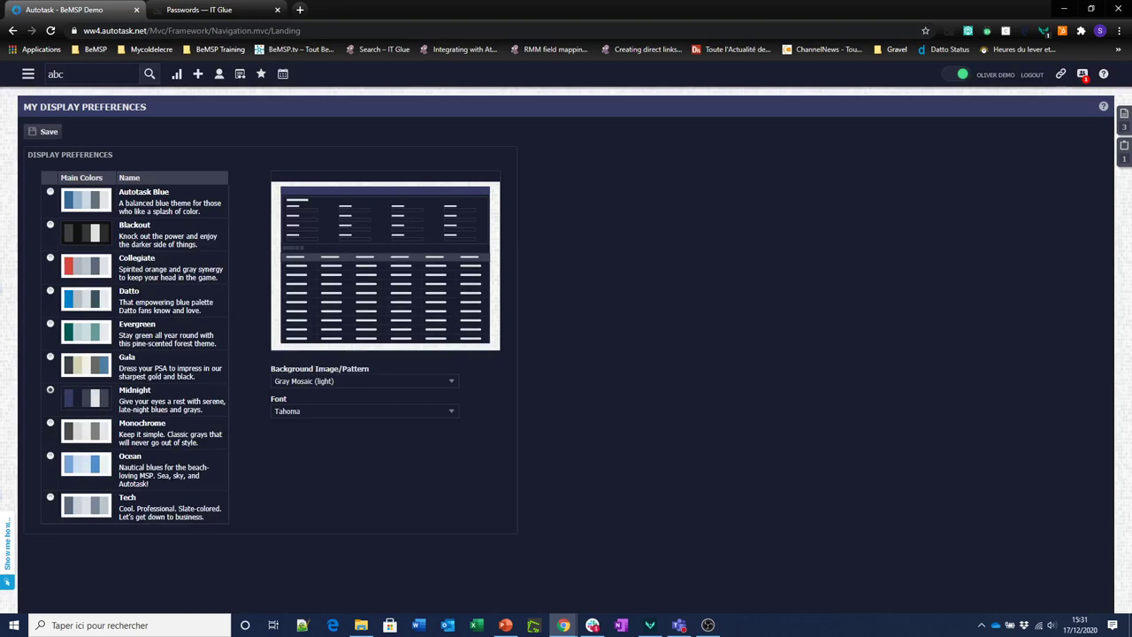
{"action": "left_click", "coordinate": [337, 381]}
{"action": "left_click", "coordinate": [311, 472]}
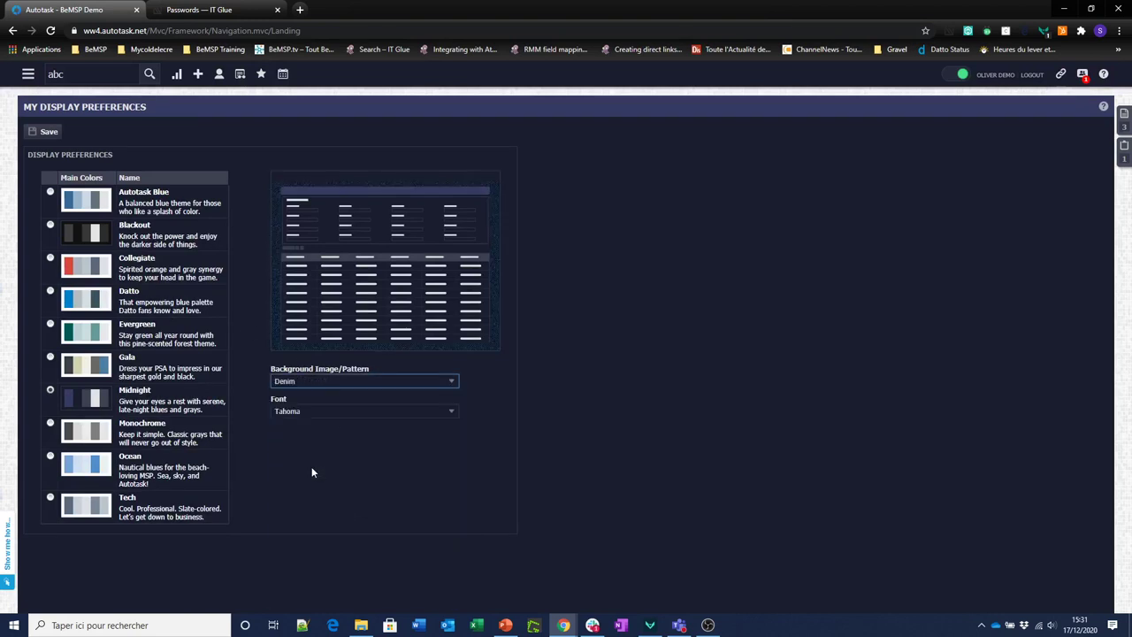
{"action": "left_click", "coordinate": [313, 380]}
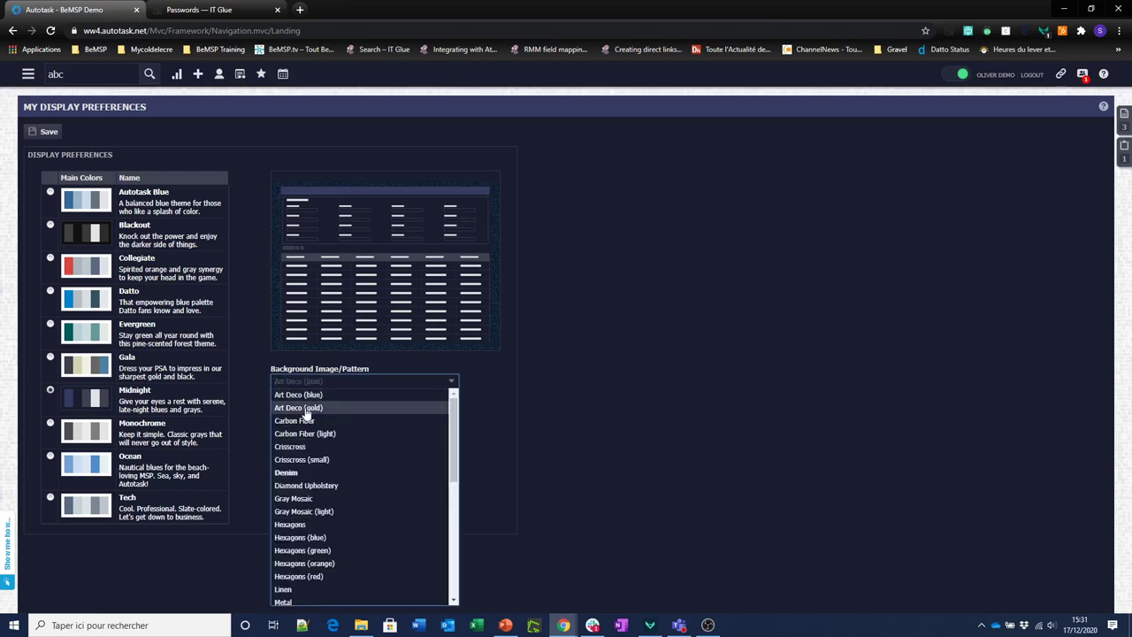
{"action": "left_click", "coordinate": [306, 408]}
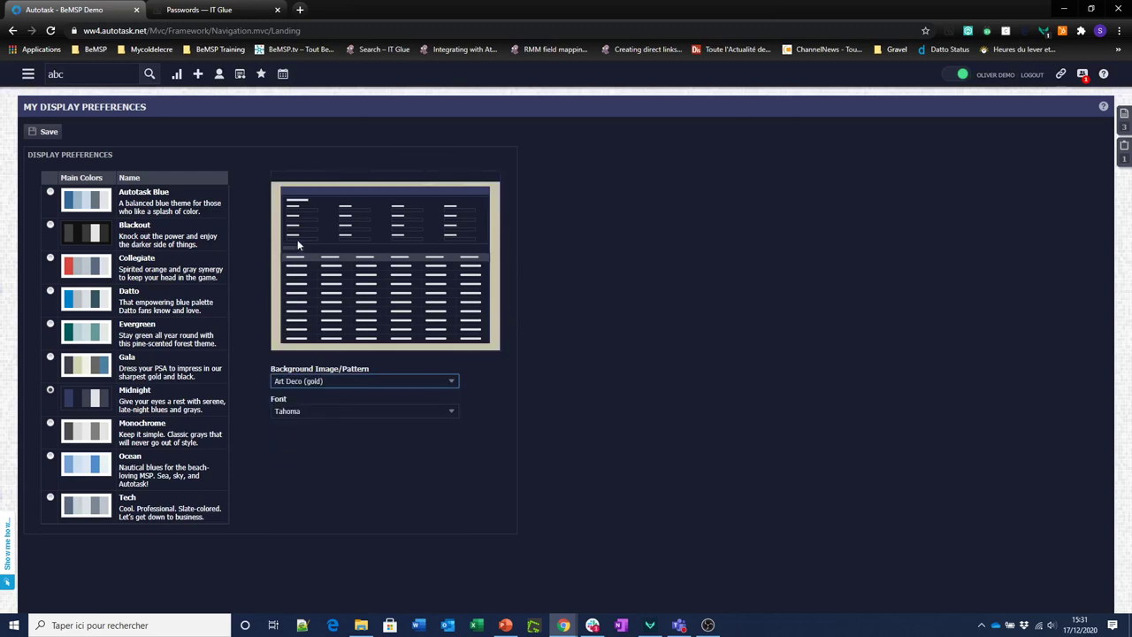
Step: Set the interface font to Segoe and save the display preferences
{"action": "left_click", "coordinate": [297, 411]}
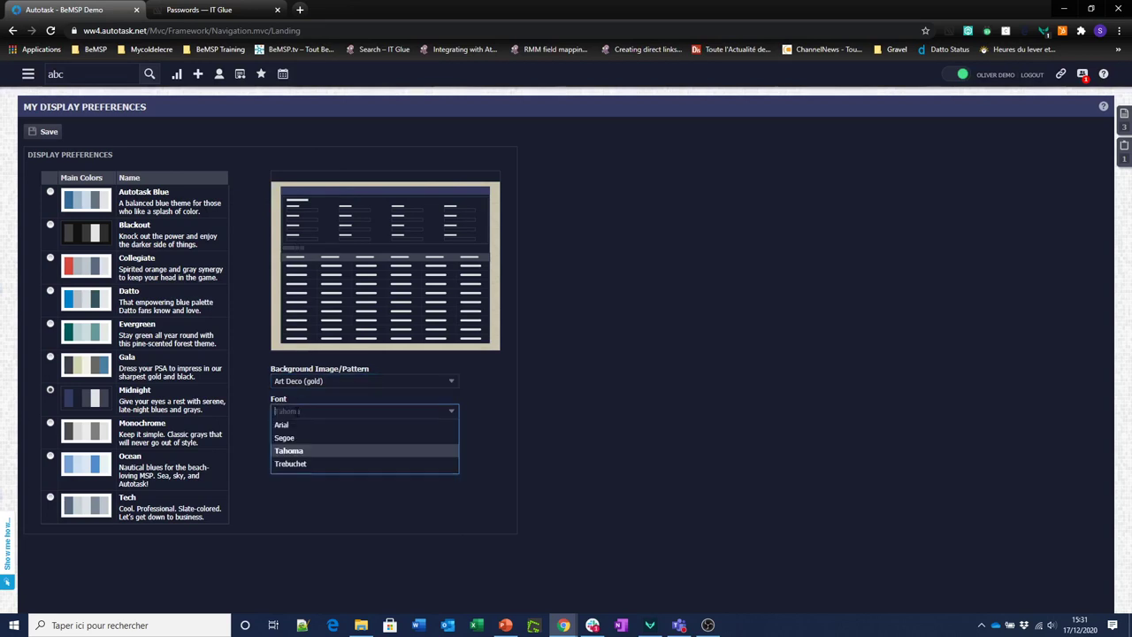
{"action": "left_click", "coordinate": [304, 438]}
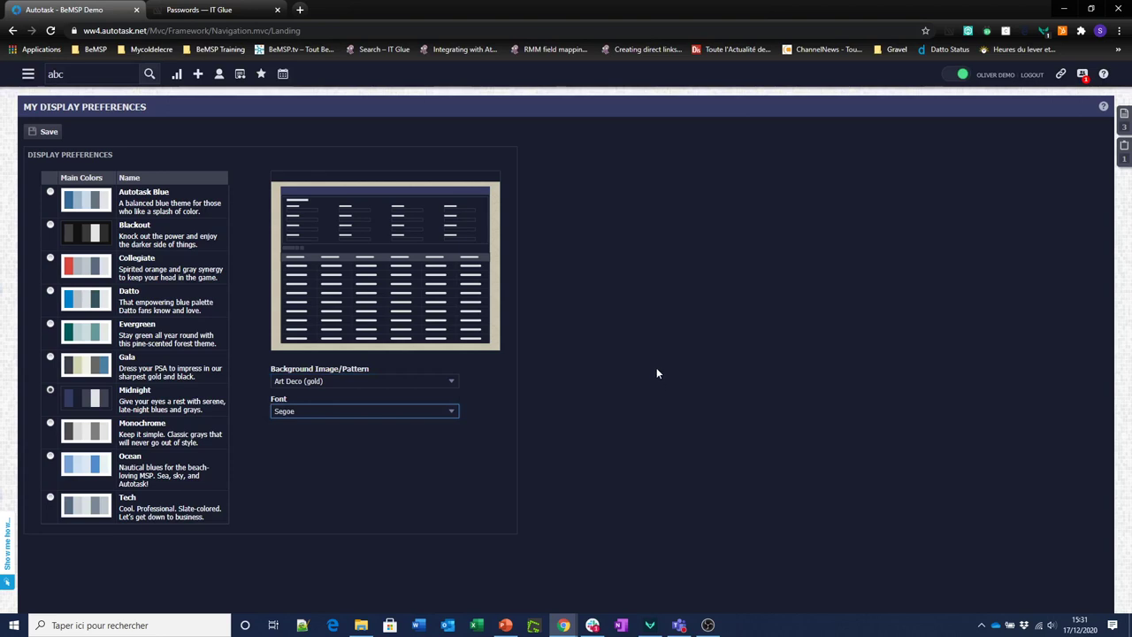
{"action": "left_click", "coordinate": [49, 131]}
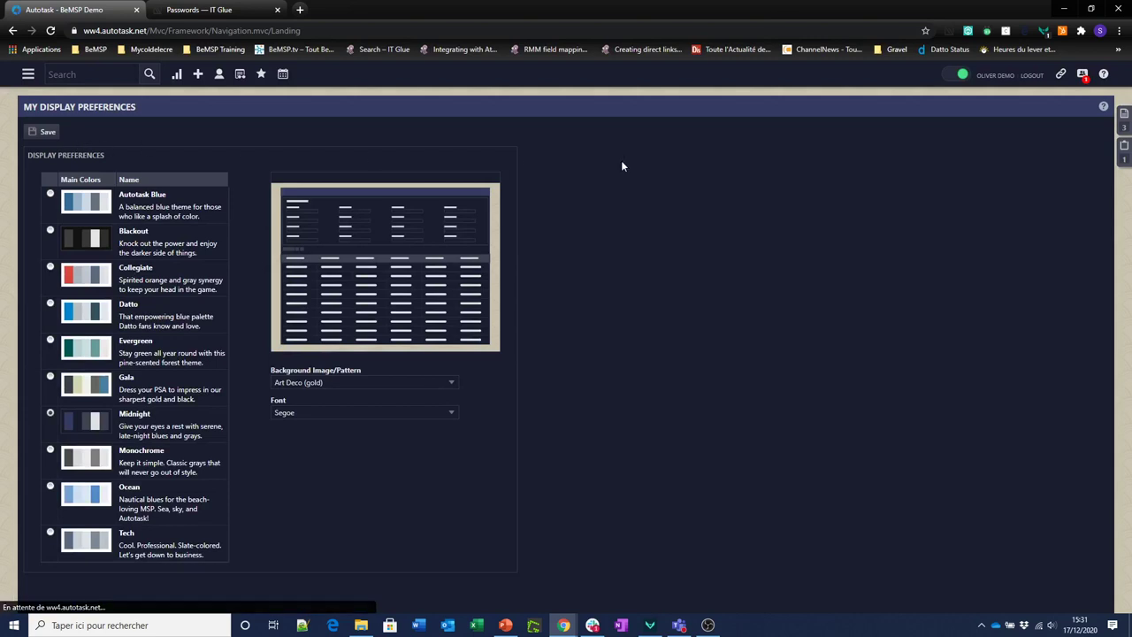
Step: From the profile preferences, start a new ticket to preview the favorite category prompt full screen, closing it without choosing a category
{"action": "left_click", "coordinate": [995, 75]}
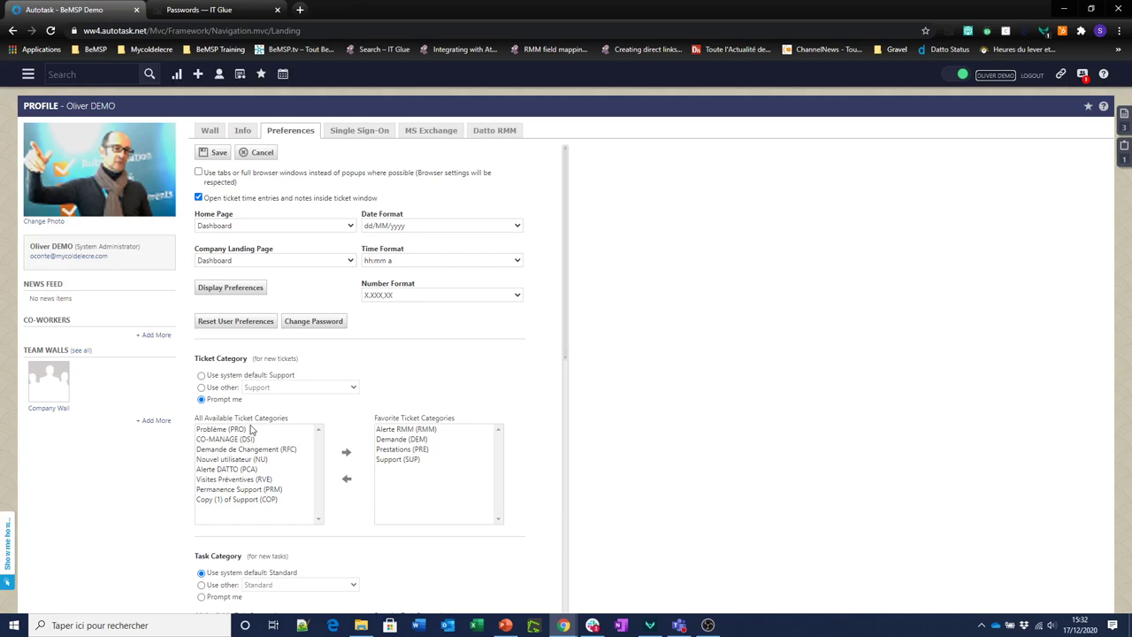
{"action": "left_click", "coordinate": [198, 74]}
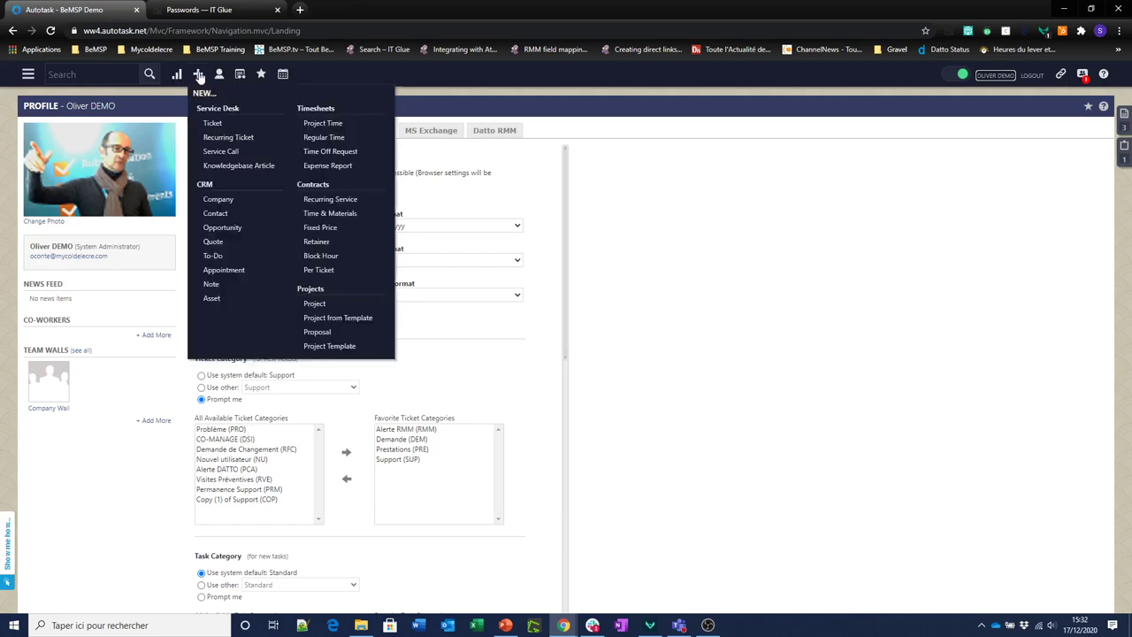
{"action": "left_click", "coordinate": [220, 127]}
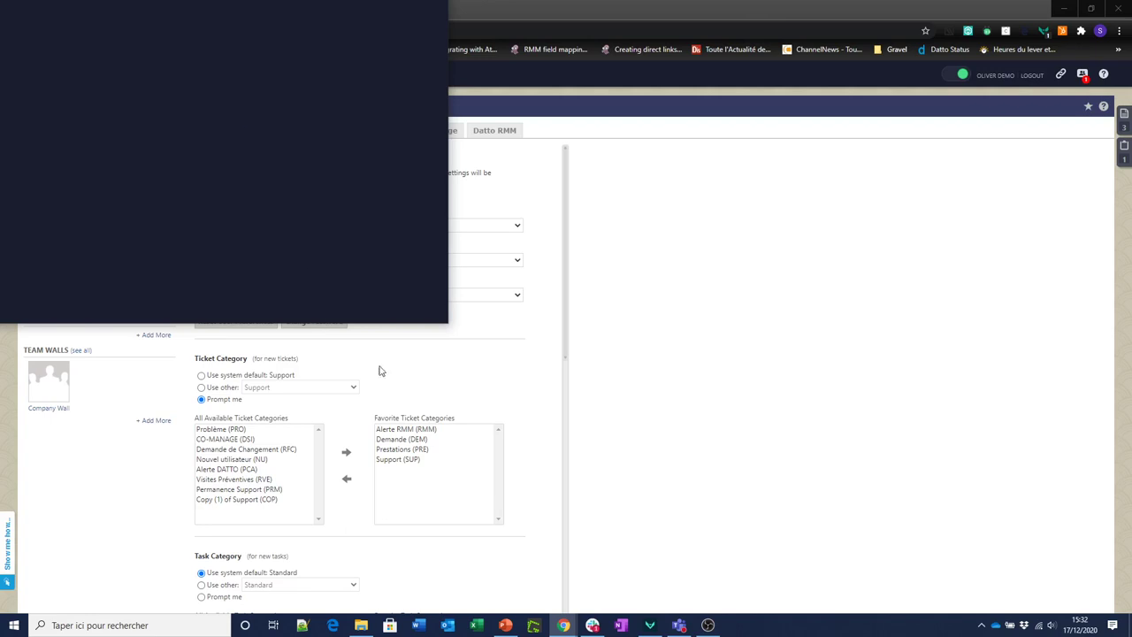
{"action": "left_click_drag", "start_coordinate": [401, 326], "coordinate": [791, 612]}
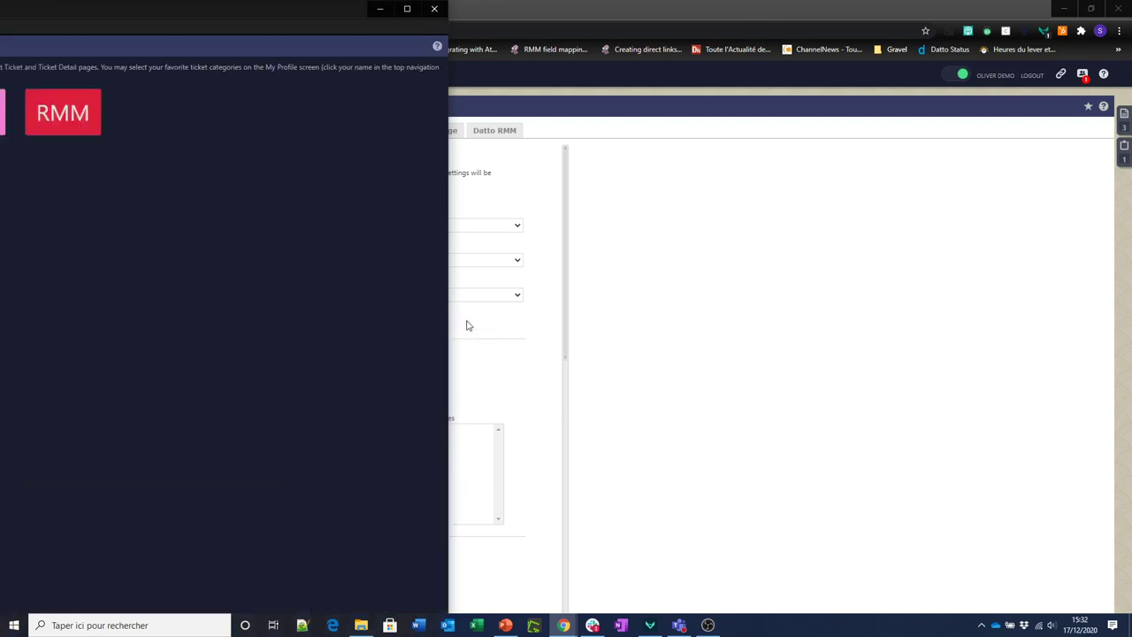
{"action": "left_click", "coordinate": [406, 9]}
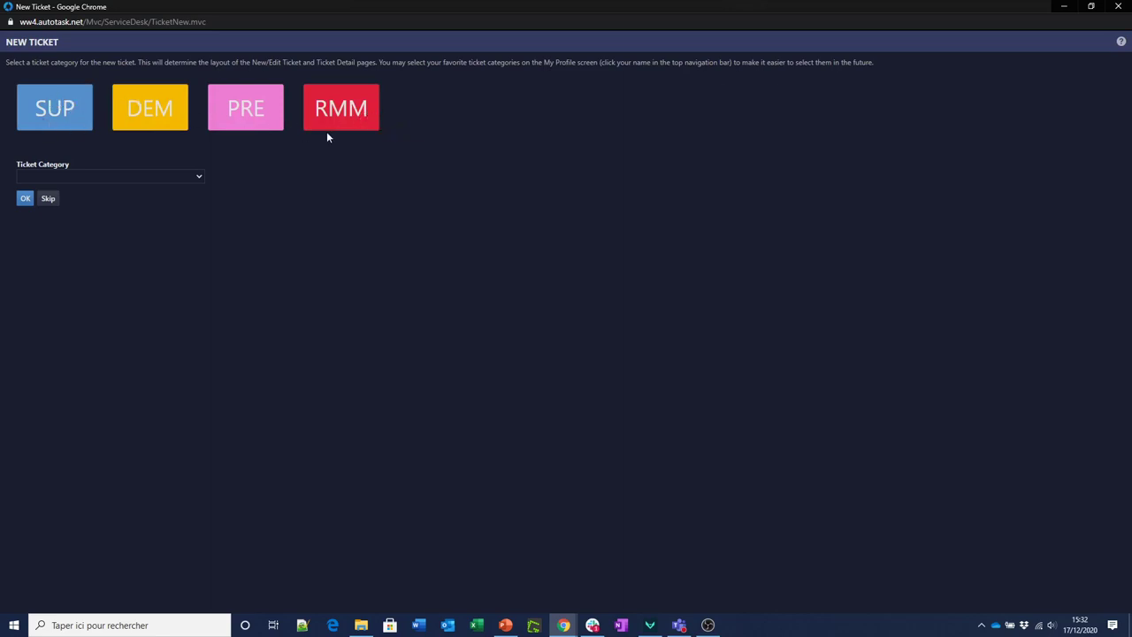
{"action": "left_click", "coordinate": [1118, 8]}
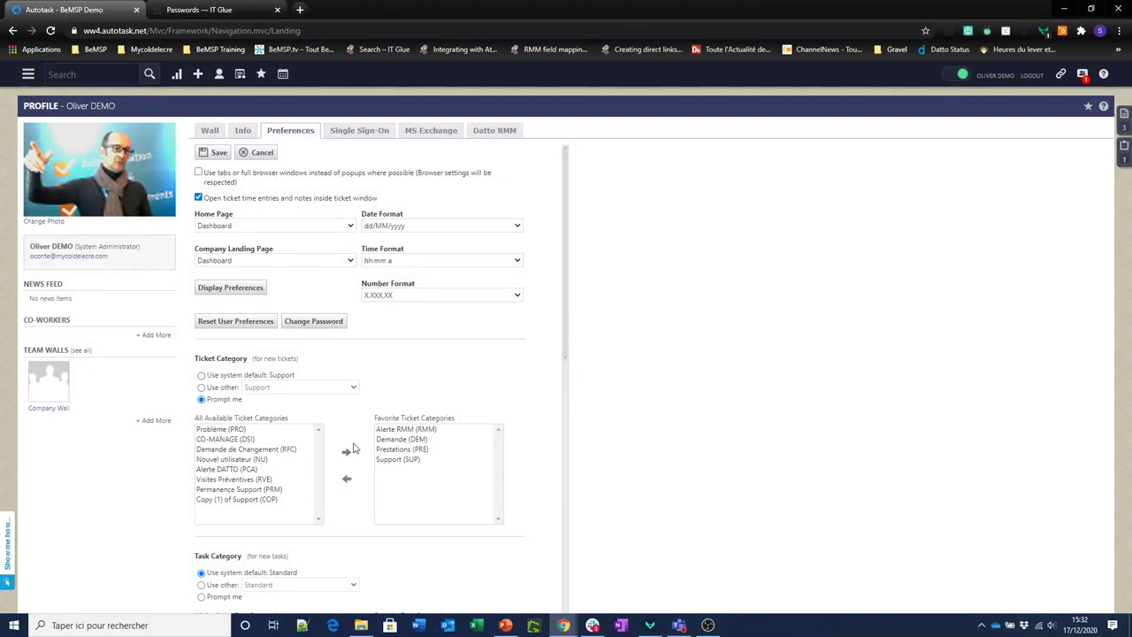
Step: Remove Alerte RMM from the favorite ticket categories and add CO-MANAGE, Problème, Visites Préventives and Permanence Support
{"action": "left_click", "coordinate": [388, 432]}
{"action": "left_click", "coordinate": [398, 440]}
{"action": "left_click", "coordinate": [400, 449]}
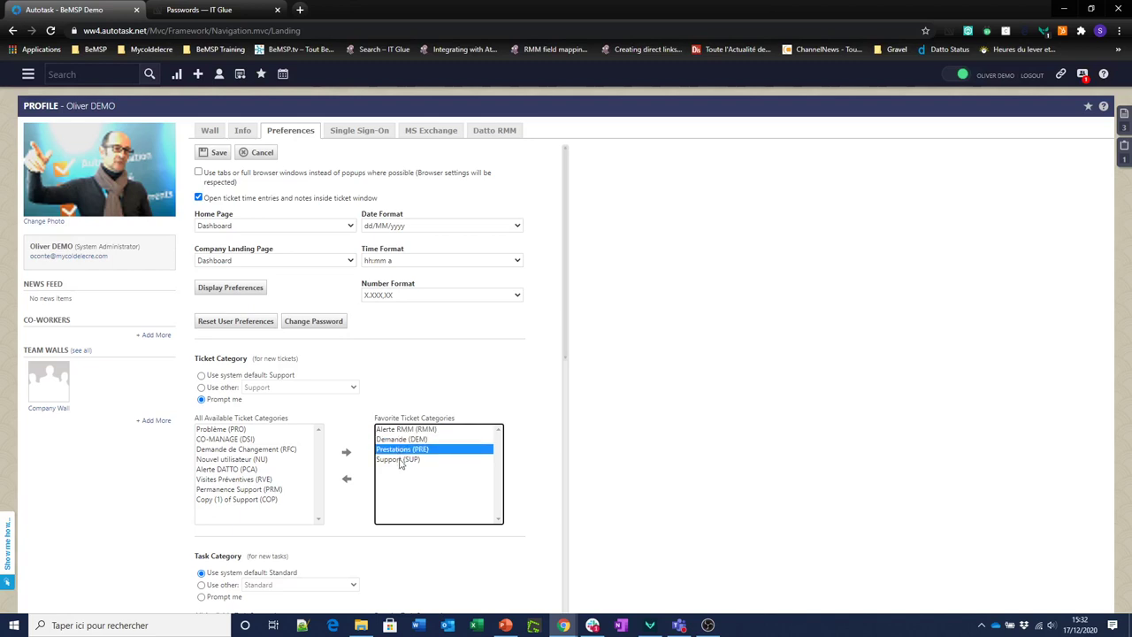
{"action": "left_click", "coordinate": [402, 459]}
{"action": "double_click", "coordinate": [403, 432]}
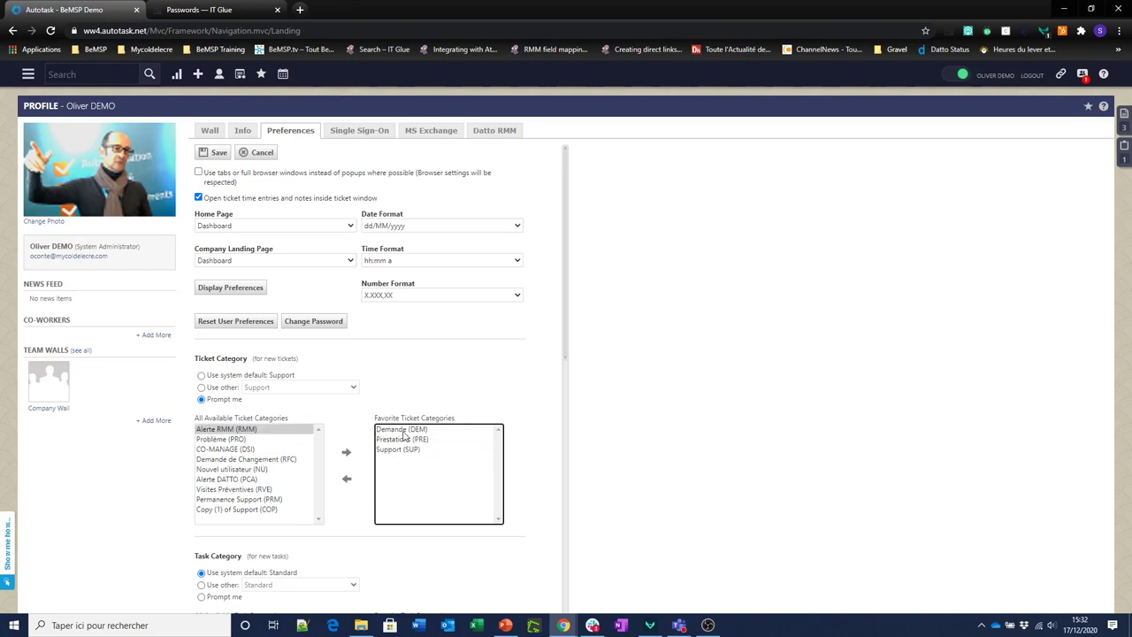
{"action": "double_click", "coordinate": [253, 449]}
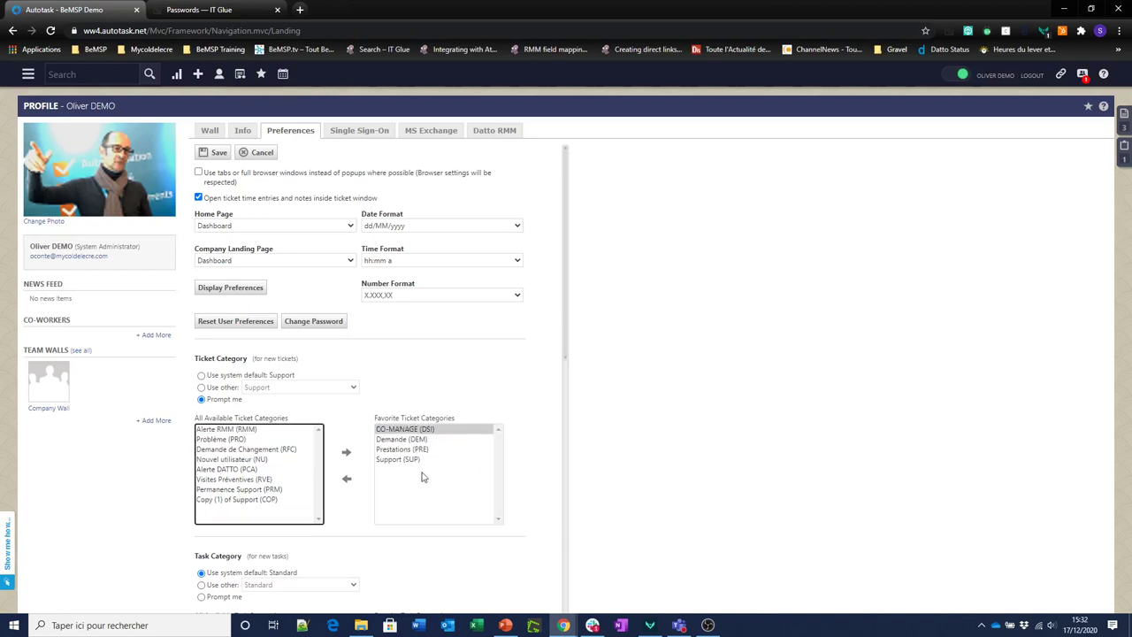
{"action": "double_click", "coordinate": [255, 441]}
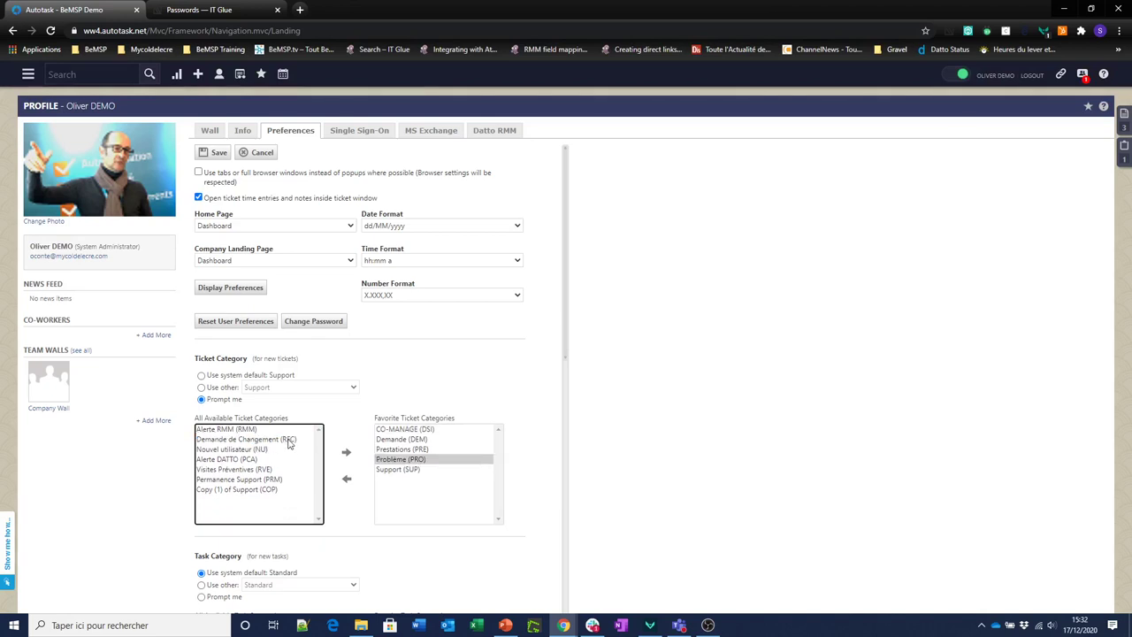
{"action": "double_click", "coordinate": [274, 470]}
{"action": "double_click", "coordinate": [289, 471]}
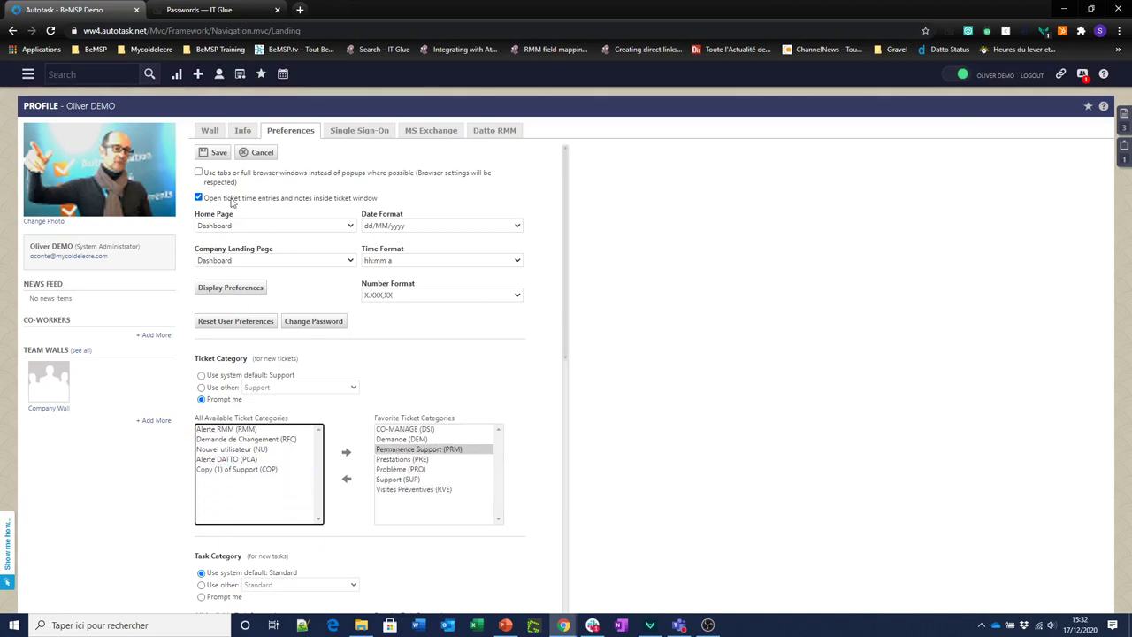
Step: Enable tabs or full browser windows instead of popups and save the profile preferences, acknowledging the notice
{"action": "left_click", "coordinate": [200, 172]}
{"action": "left_click", "coordinate": [212, 154]}
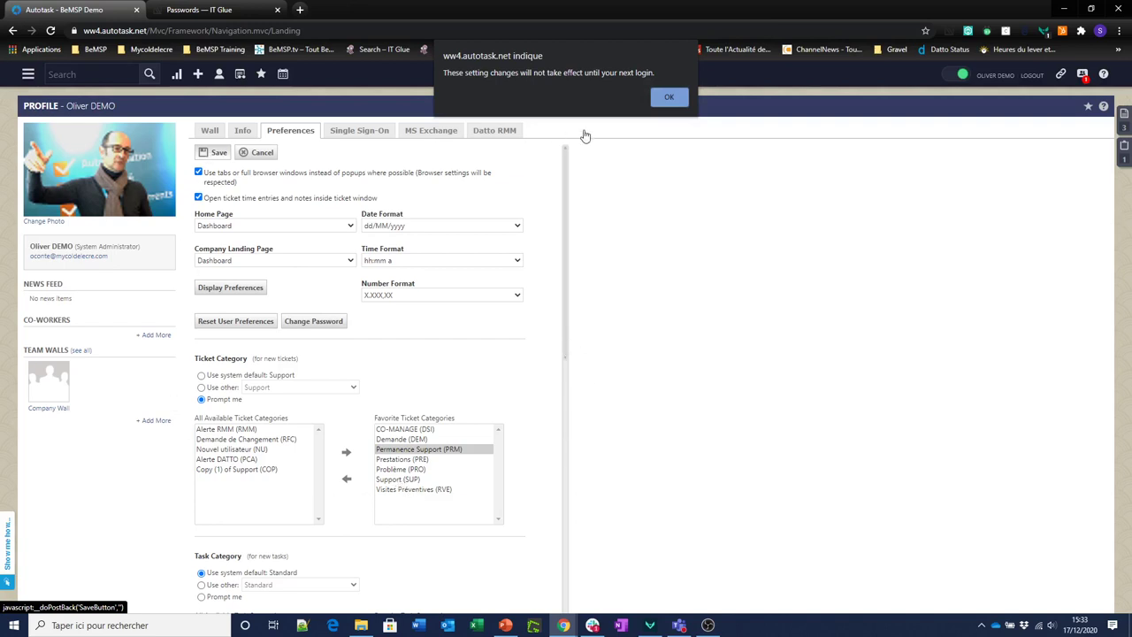
{"action": "left_click", "coordinate": [669, 96]}
Step: Examine the category preferences for new tasks, opportunities and assets below the ticket categories
{"action": "scroll", "coordinate": [311, 447], "scroll_direction": "down", "scroll_amount": 1}
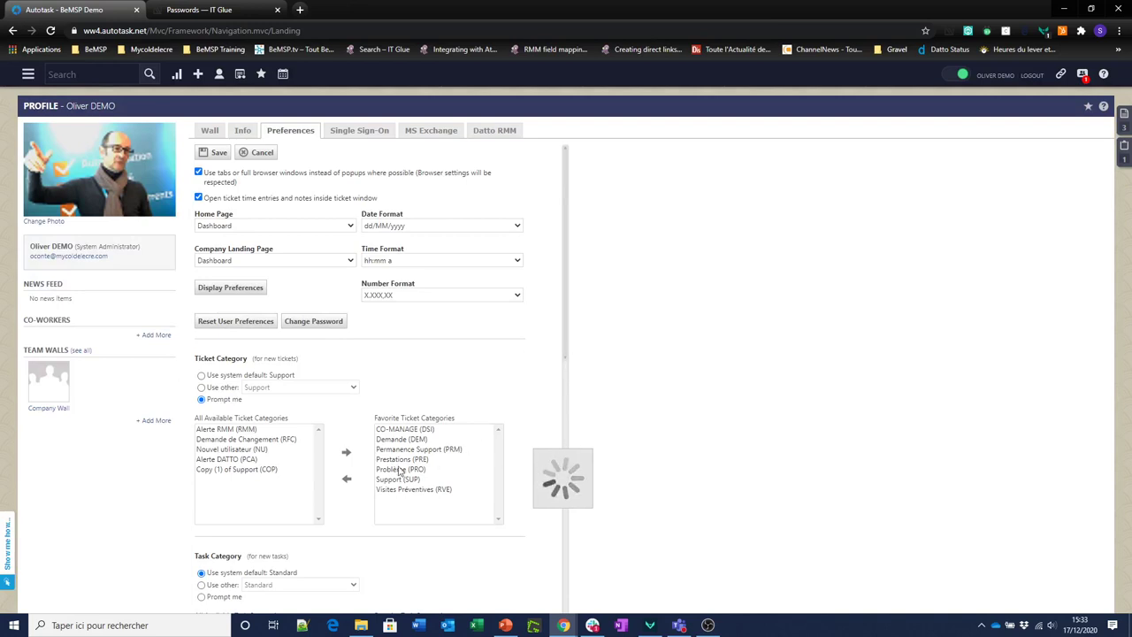
{"action": "scroll", "coordinate": [398, 479], "scroll_direction": "down", "scroll_amount": 1}
{"action": "scroll", "coordinate": [398, 478], "scroll_direction": "down", "scroll_amount": 5}
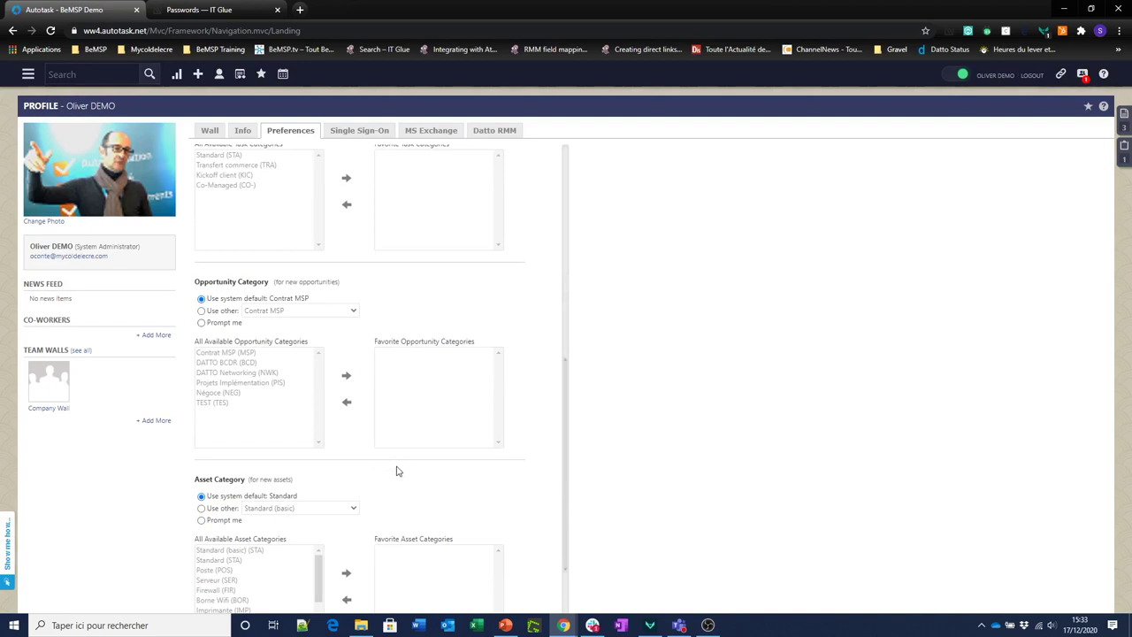
{"action": "scroll", "coordinate": [398, 471], "scroll_direction": "up", "scroll_amount": 5}
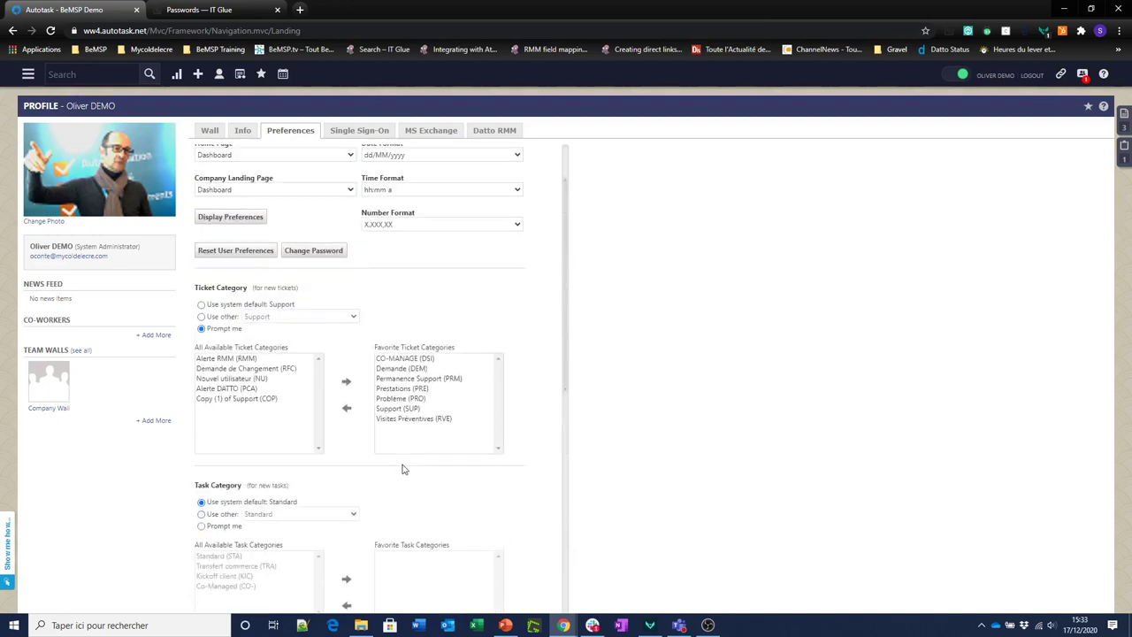
Step: View the profile's MS Exchange and Single Sign-On settings and return to the dashboard
{"action": "left_click", "coordinate": [434, 139]}
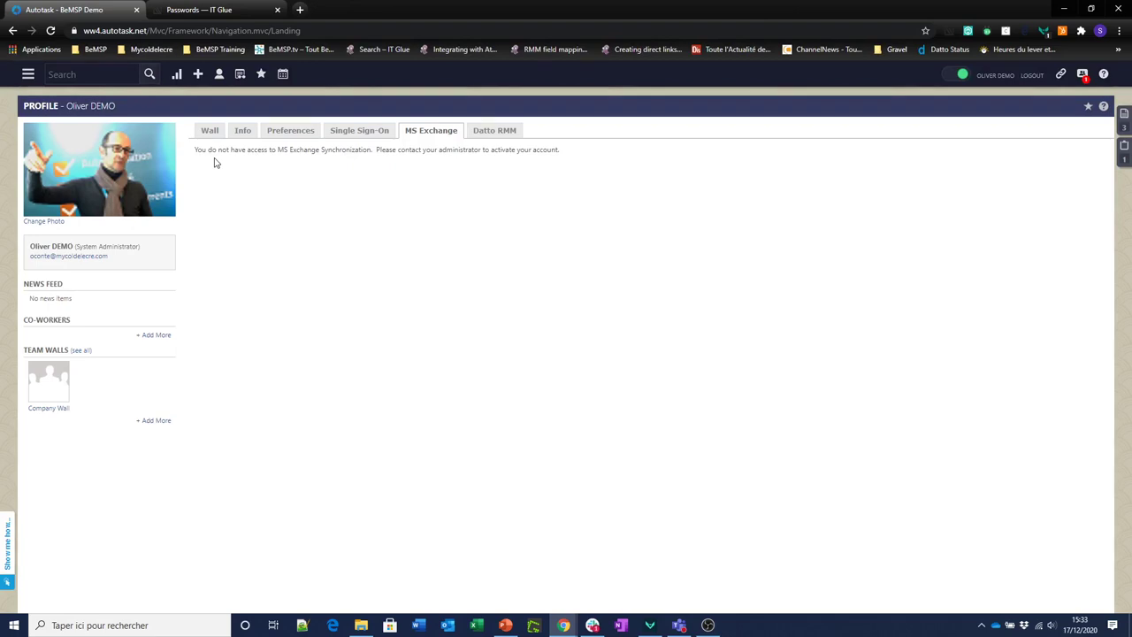
{"action": "left_click", "coordinate": [364, 133]}
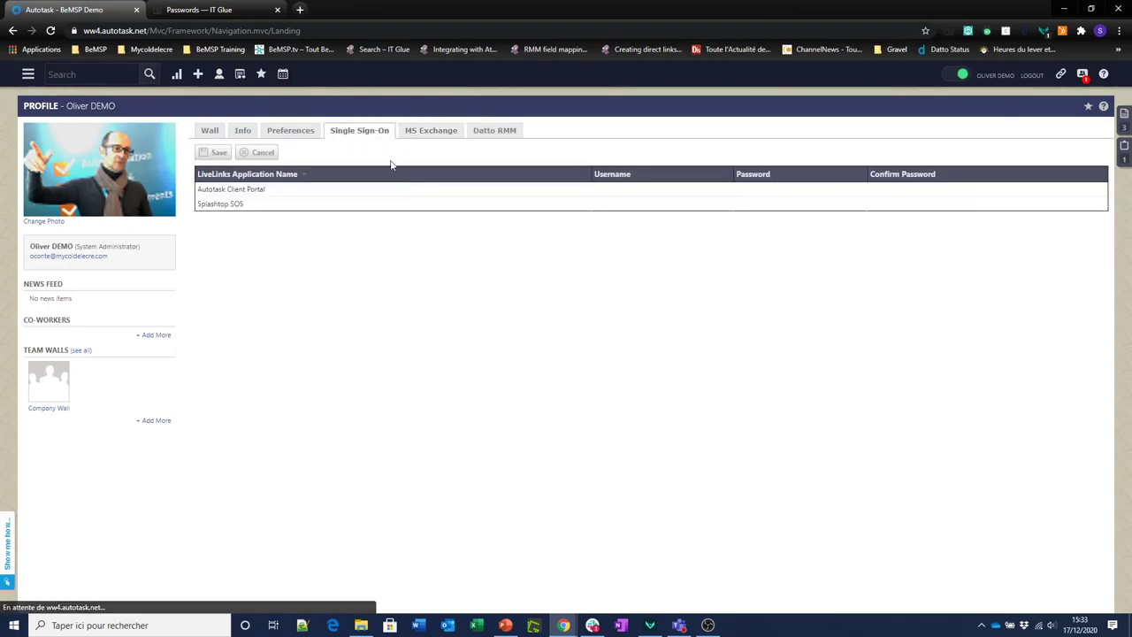
{"action": "left_click", "coordinate": [29, 76]}
{"action": "left_click", "coordinate": [35, 91]}
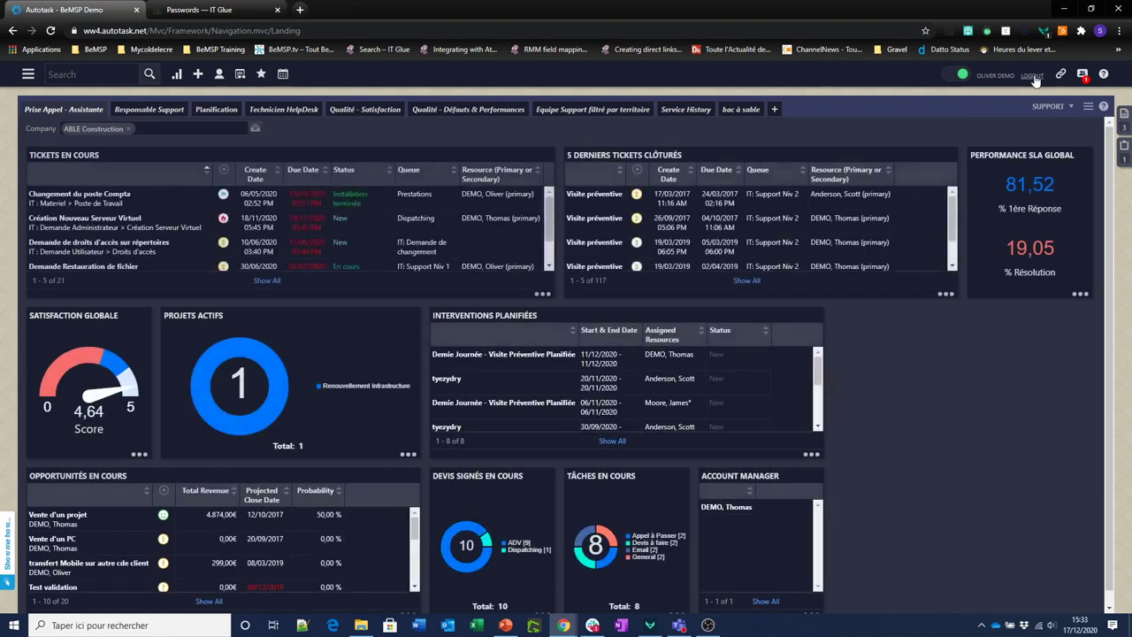
Step: Look over the Community Online resources and open the online documentation from the help resources
{"action": "mouse_move", "coordinate": [1061, 76]}
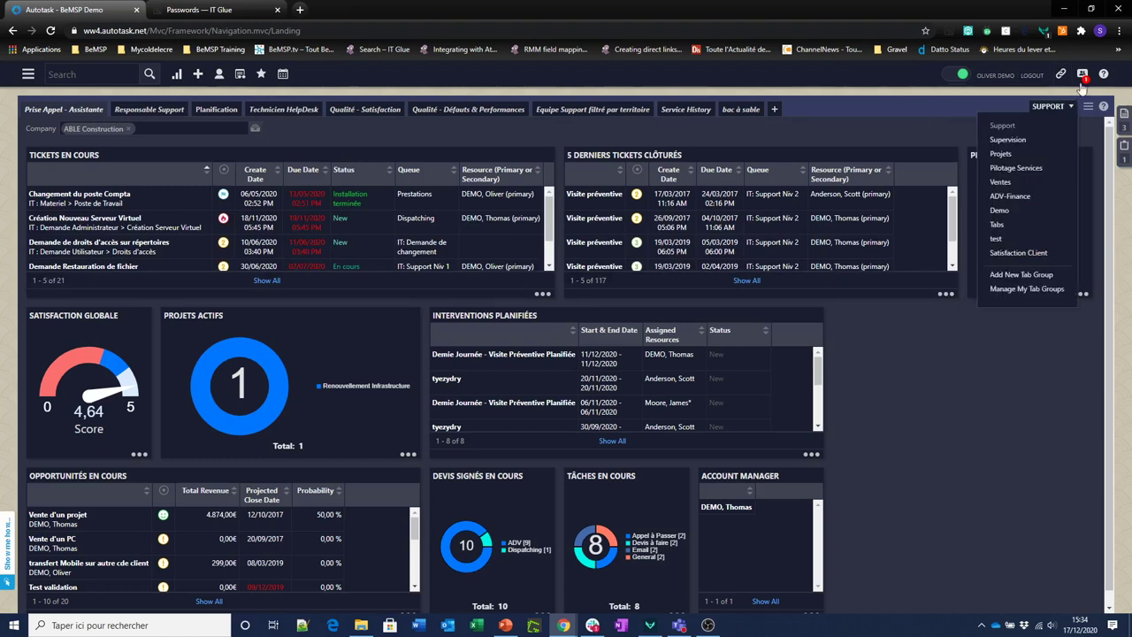
{"action": "mouse_move", "coordinate": [1084, 78]}
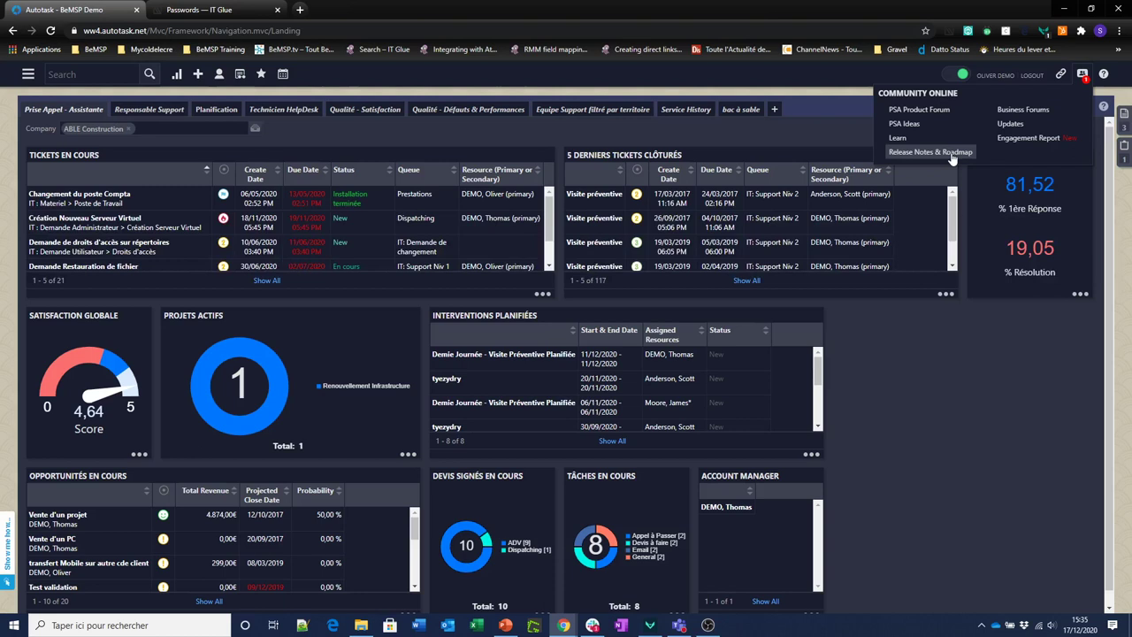
{"action": "left_click", "coordinate": [1103, 75]}
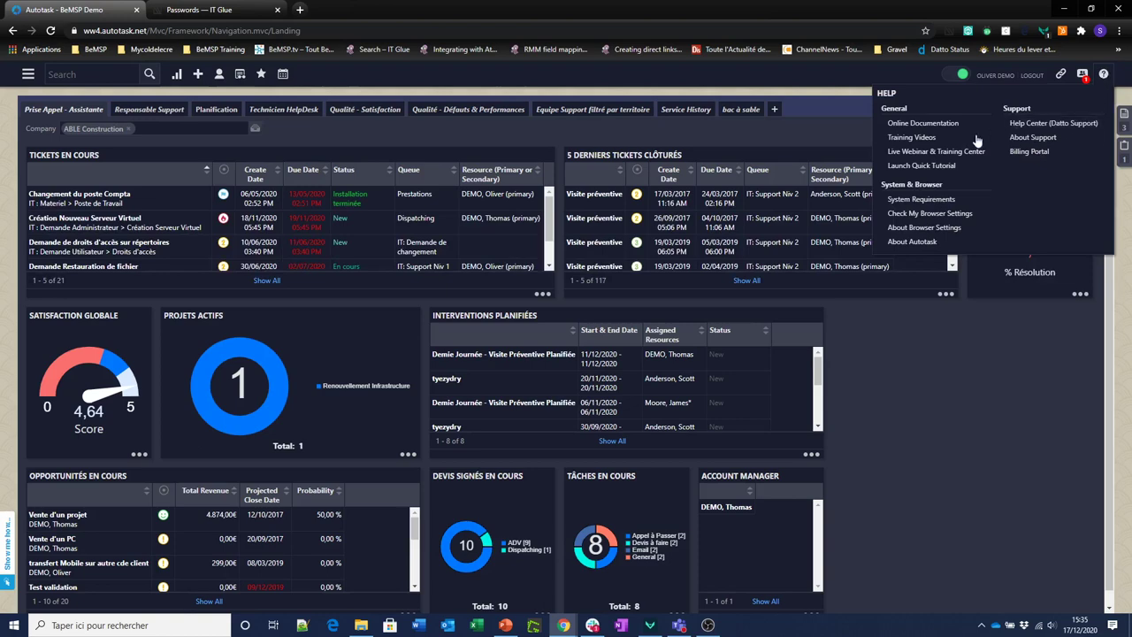
{"action": "left_click", "coordinate": [926, 126]}
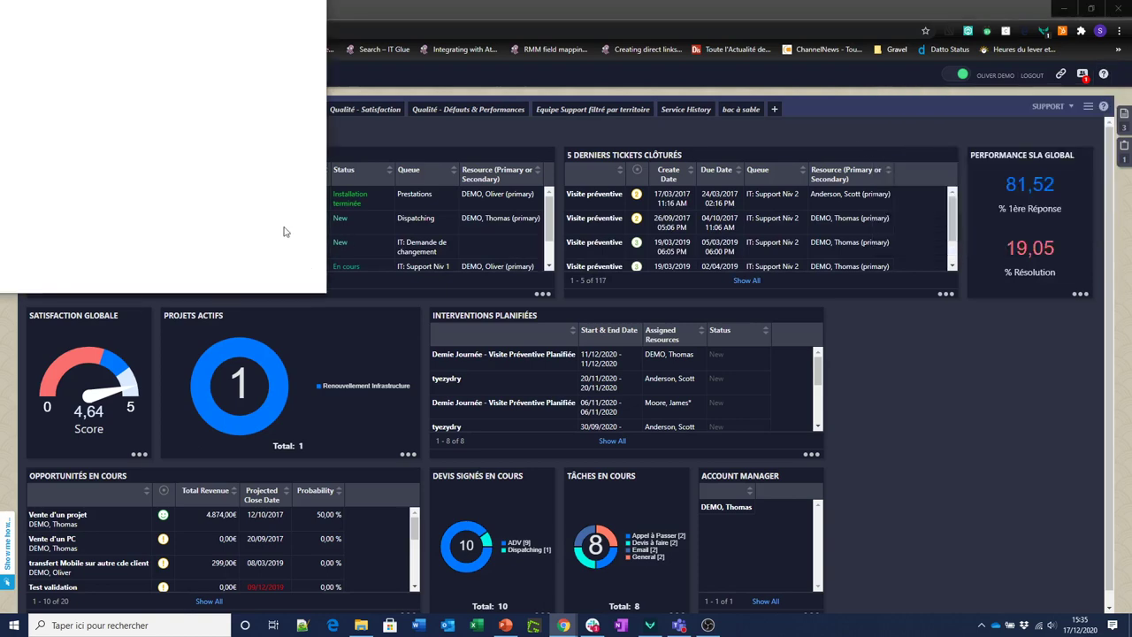